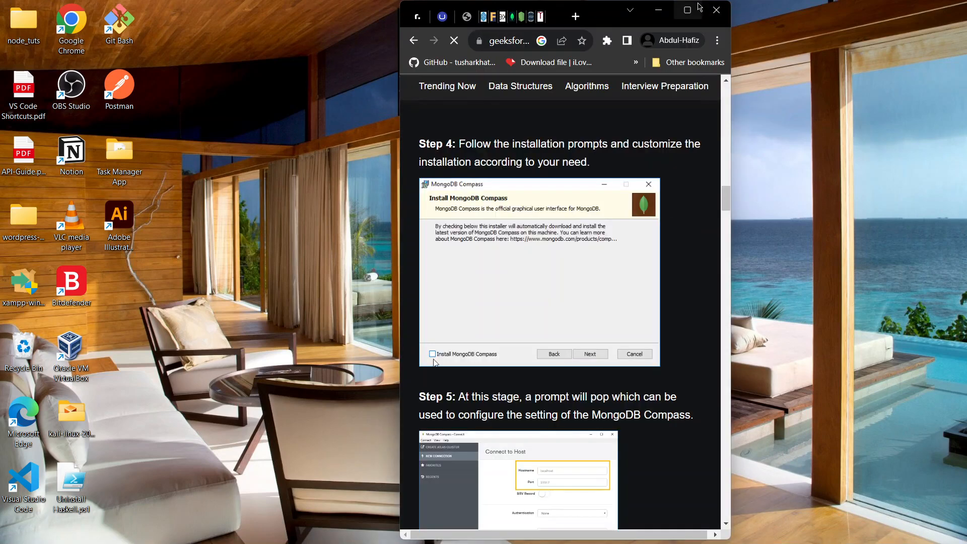
Maximize the browser, close the GeeksforGeeks article and switch to the open MongoDB Community Server download page
click(687, 10)
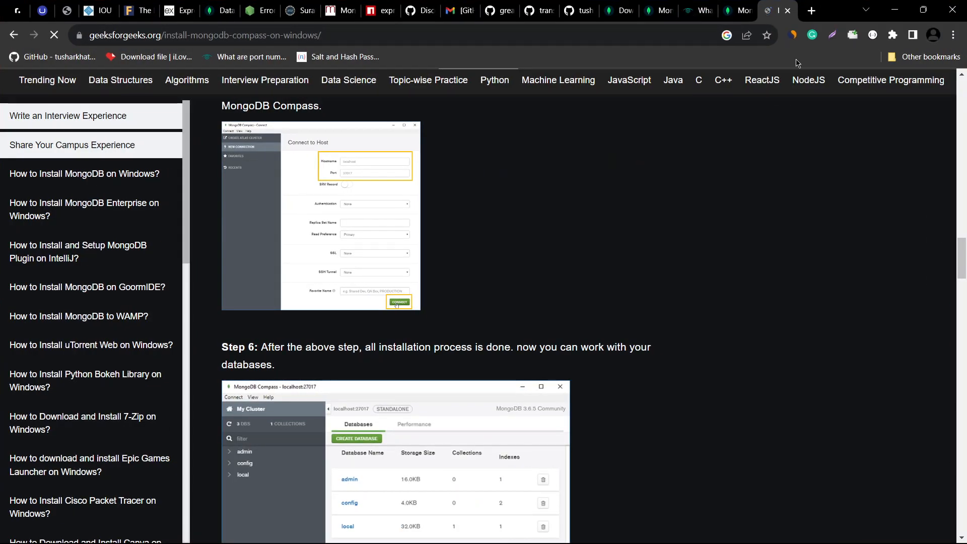
click(787, 11)
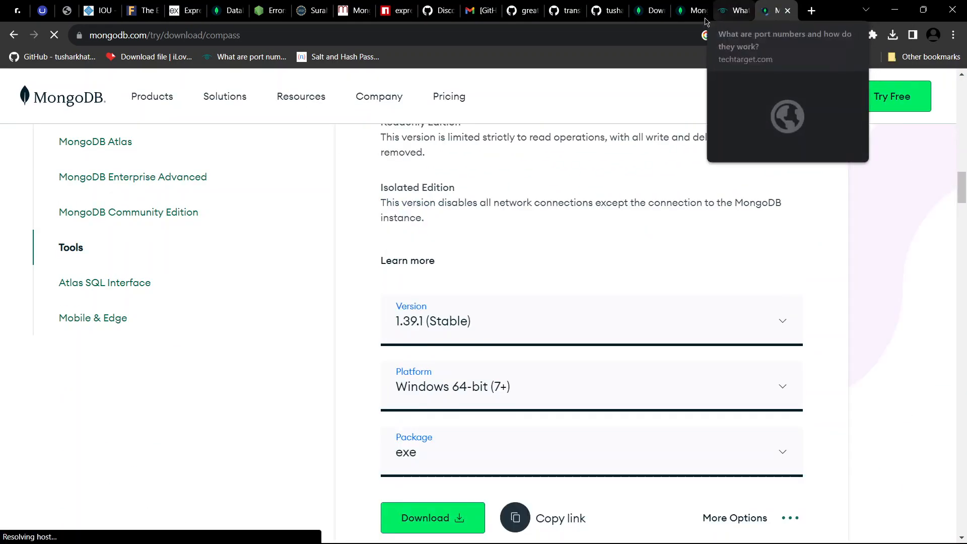
click(686, 12)
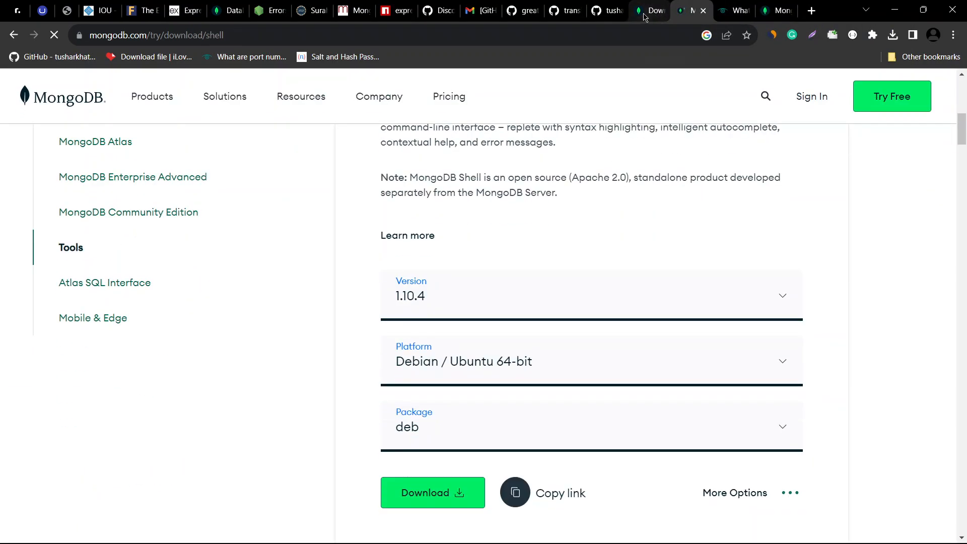
click(657, 14)
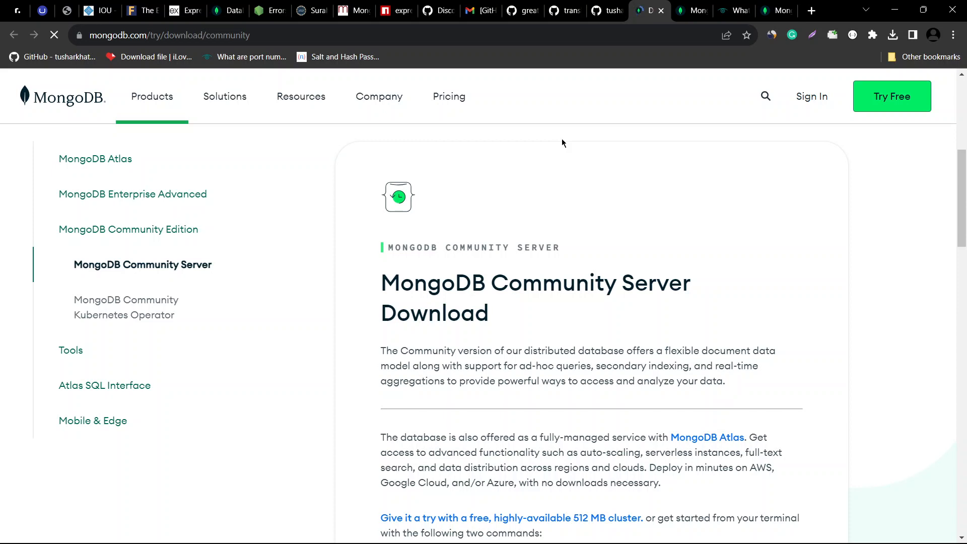
Search Google for "mongodb download" in a new tab and open the MongoDB Community Server Download result
key(ctrl+t)
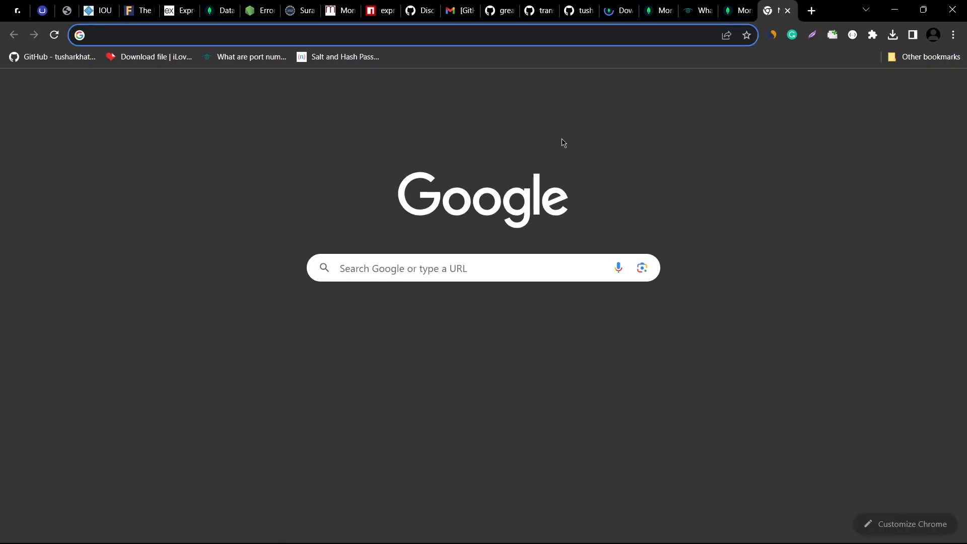
text(mong)
key(Down)
key(Down)
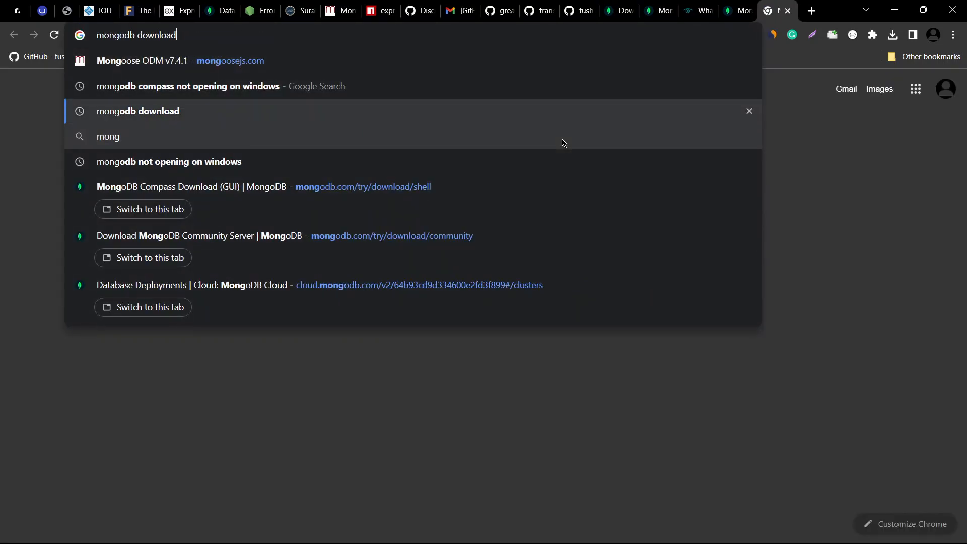
key(Return)
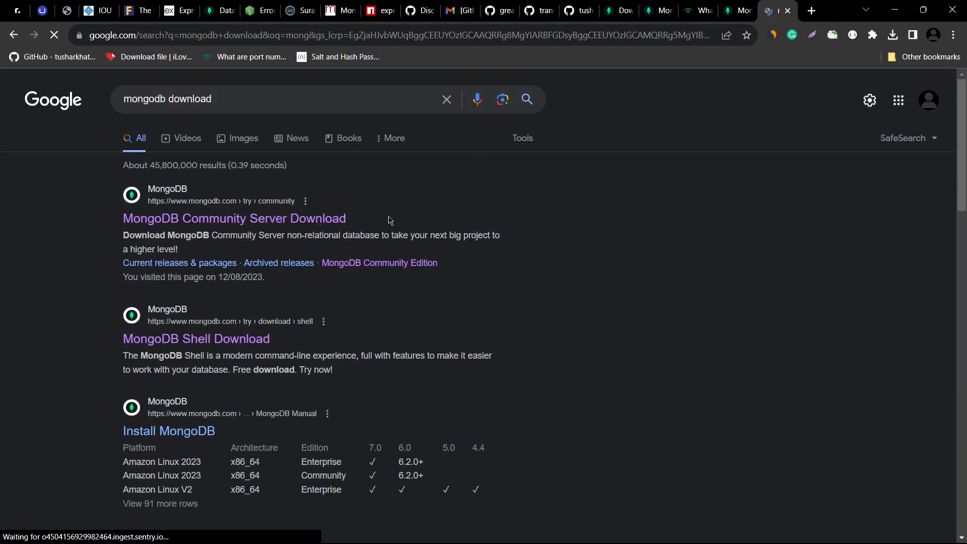
click(341, 223)
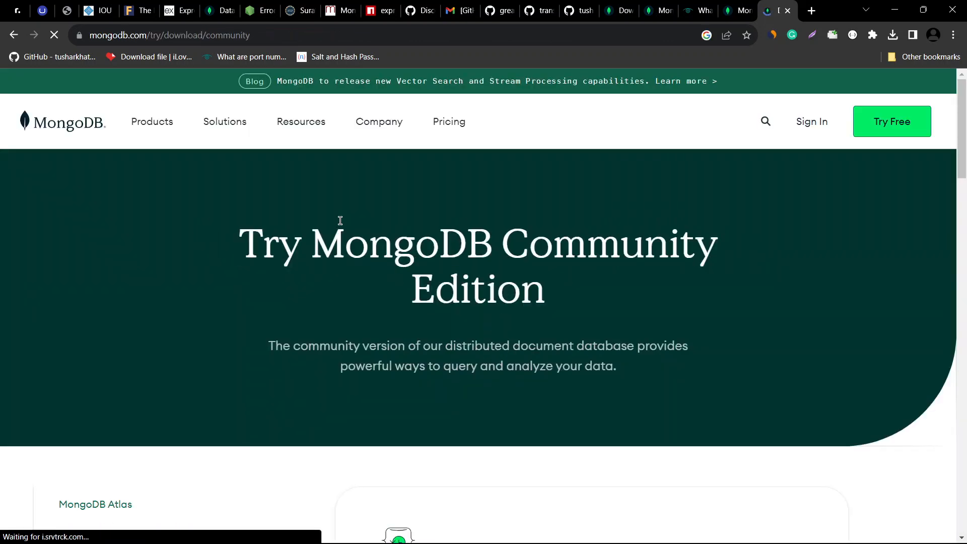
Examine the version, platform and package options offered for the MongoDB Community Server download
scroll(340, 220, down, 6)
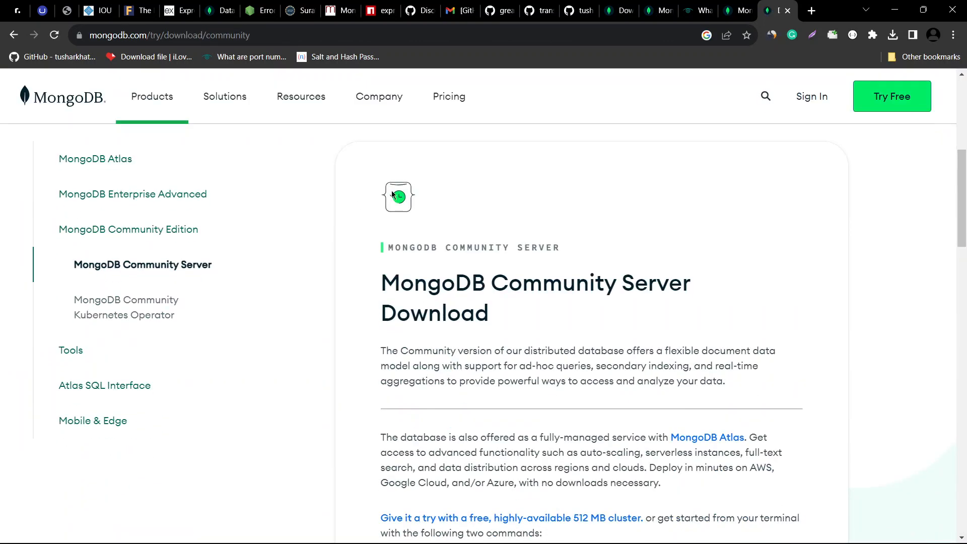
scroll(666, 384, down, 9)
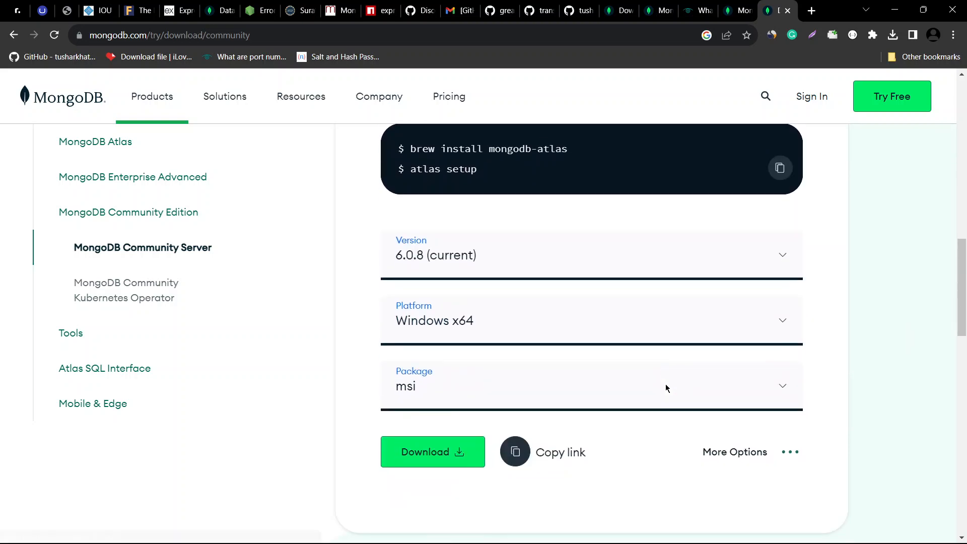
scroll(666, 387, up, 7)
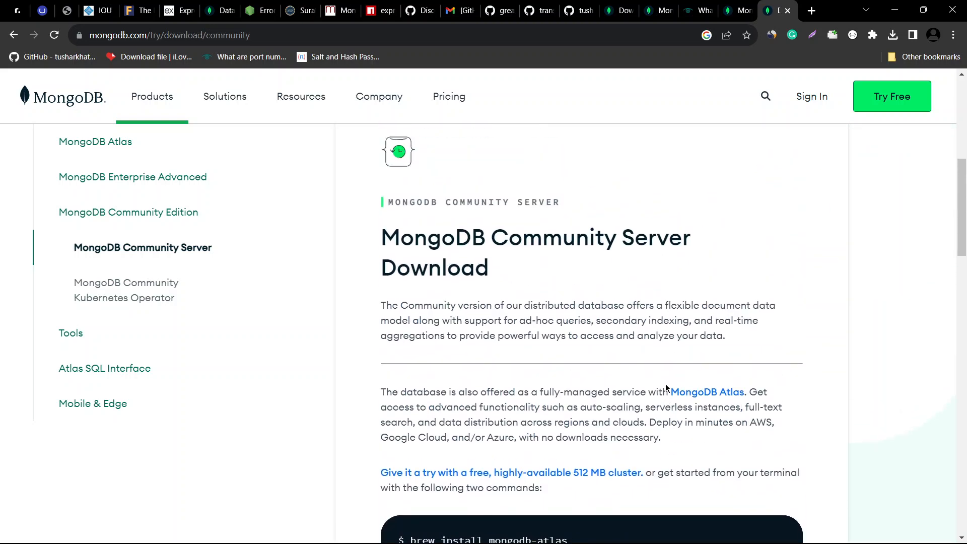
scroll(666, 387, down, 6)
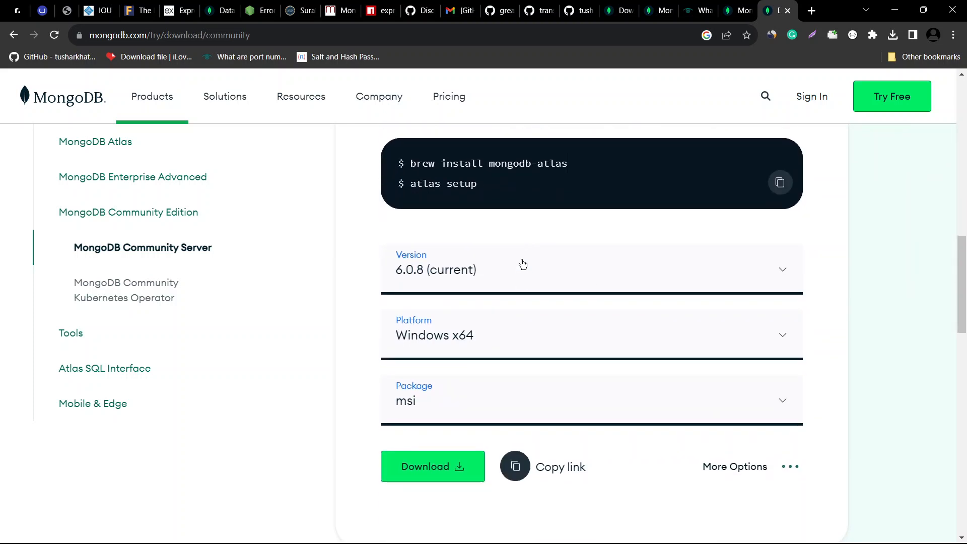
click(523, 264)
click(522, 273)
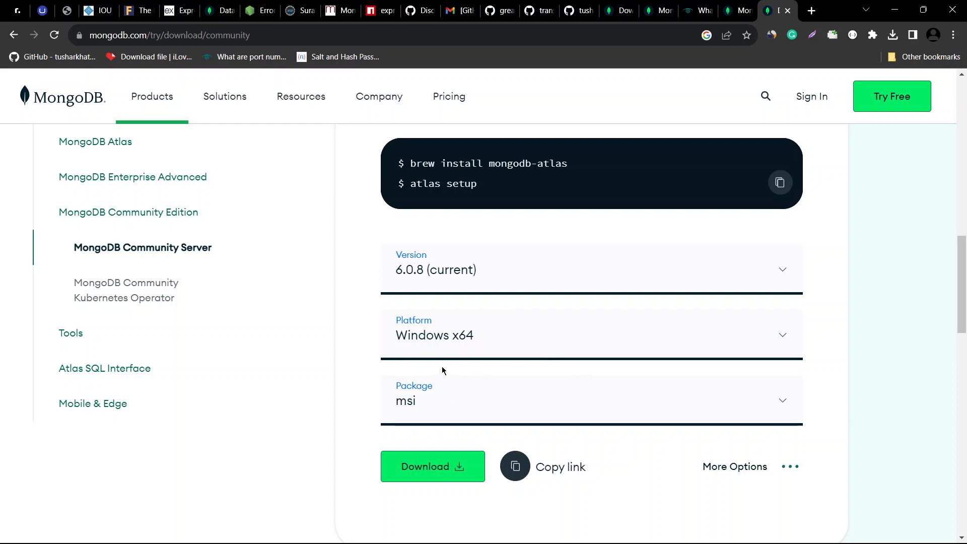
click(572, 349)
click(572, 350)
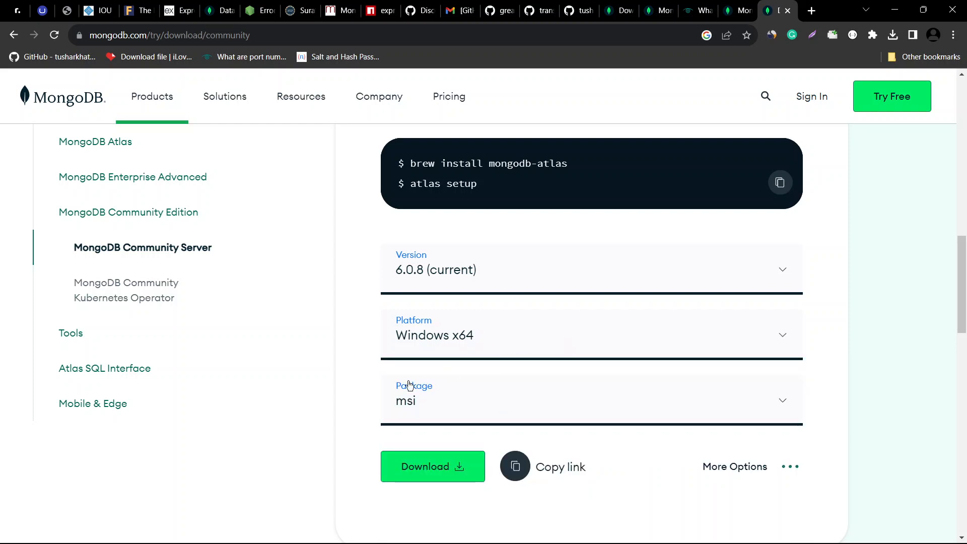
click(482, 398)
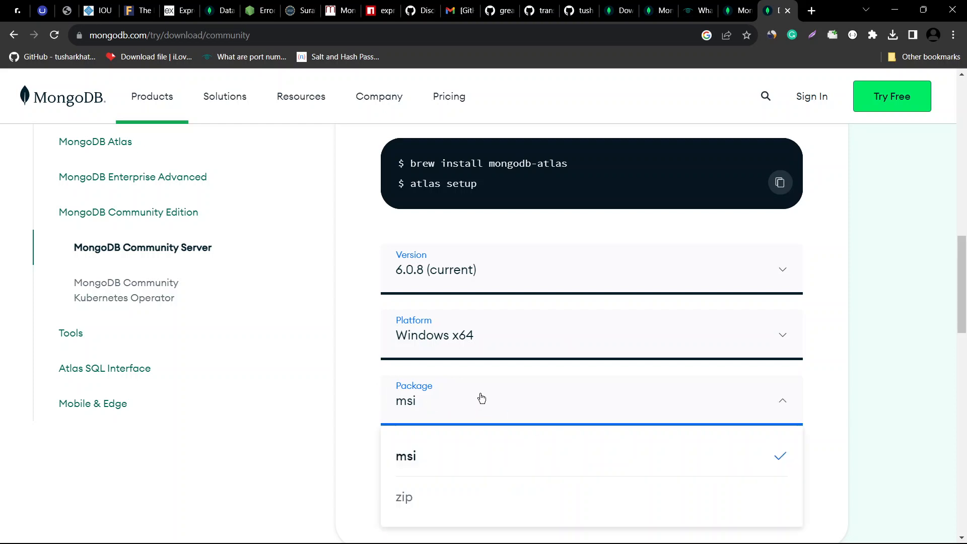
scroll(479, 397, down, 1)
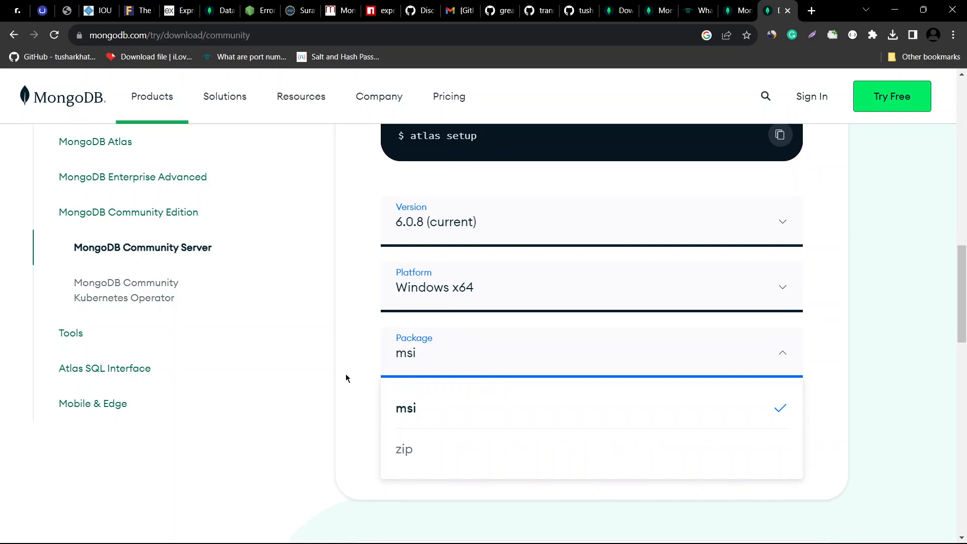
click(345, 377)
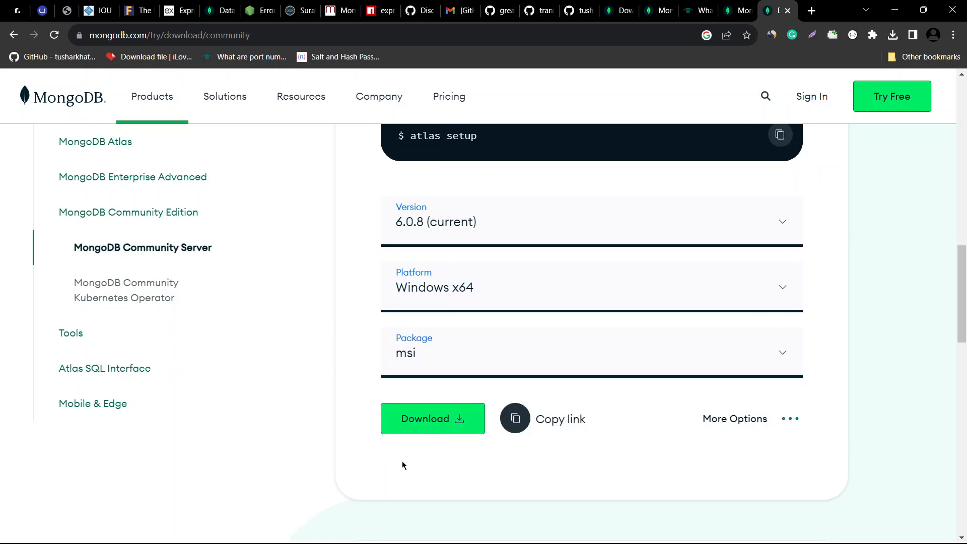
Launch the already downloaded MongoDB 6.0.8 Windows msi installer and proceed past its welcome page
click(896, 39)
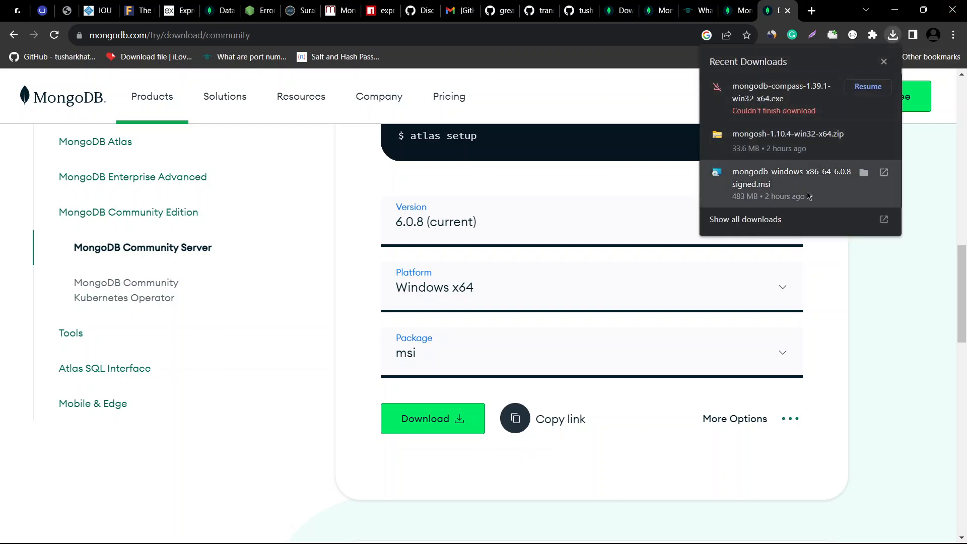
click(757, 177)
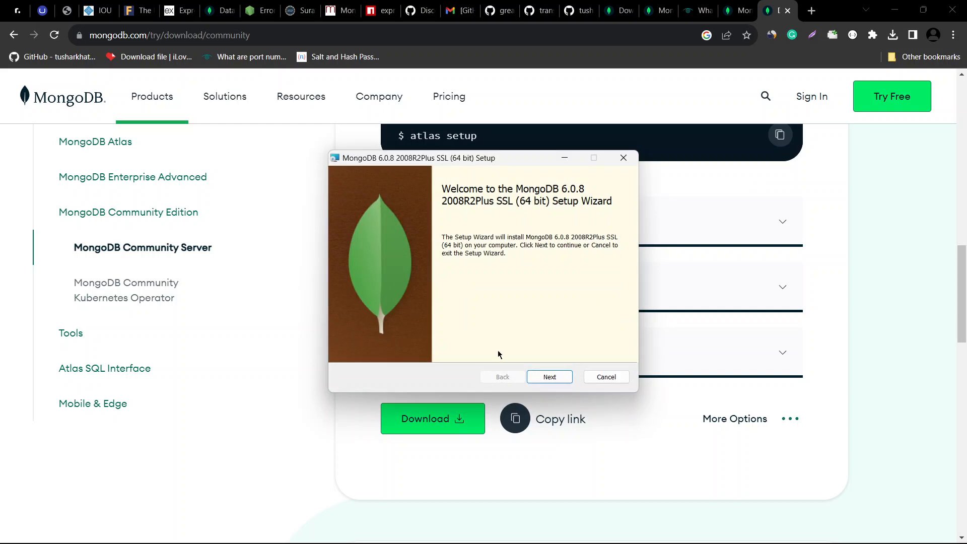
click(548, 377)
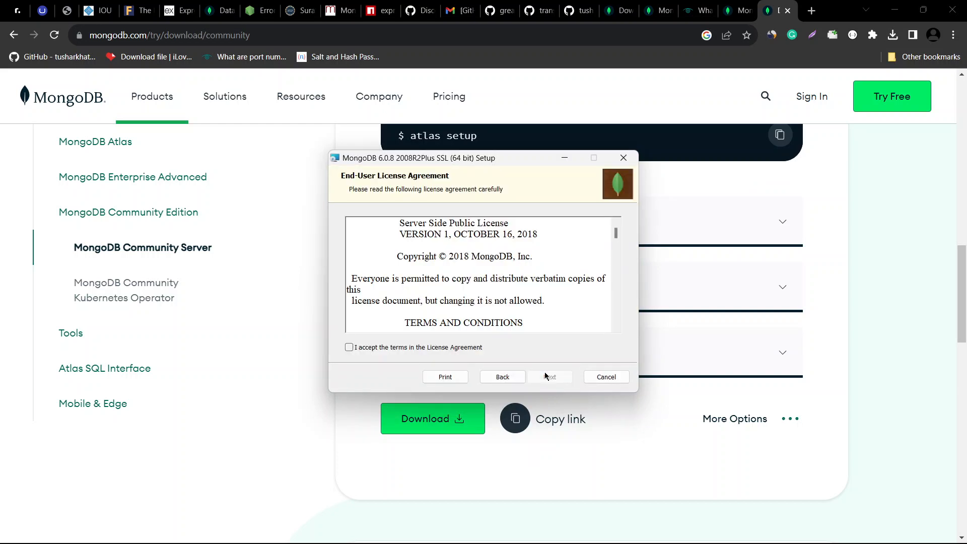
Accept the terms in the MongoDB End-User License Agreement and continue to the setup type choice
scroll(446, 226, down, 5)
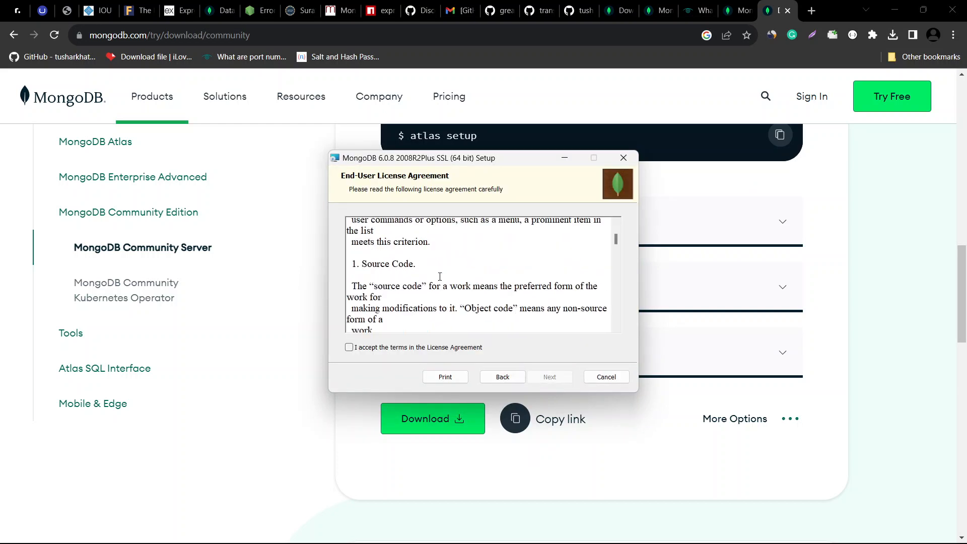
scroll(440, 277, up, 5)
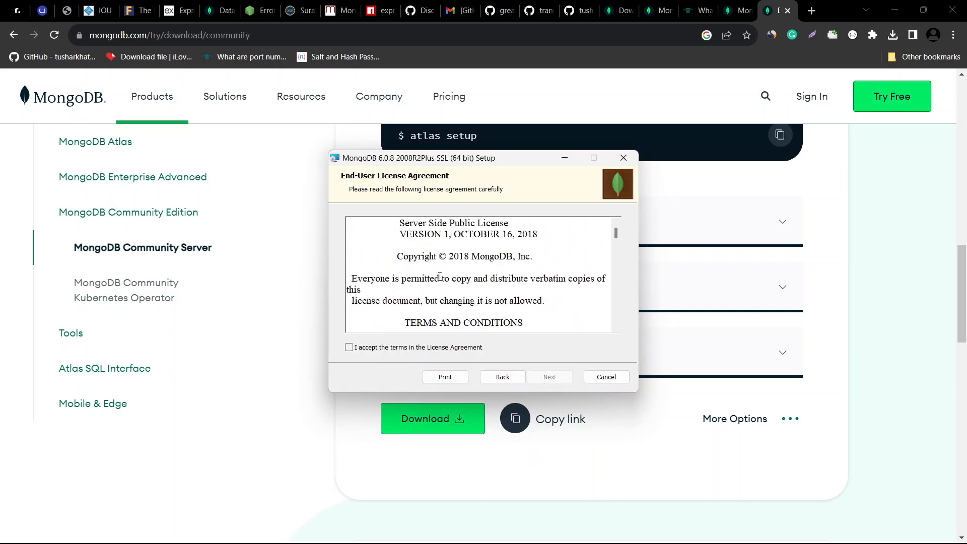
click(432, 348)
click(563, 381)
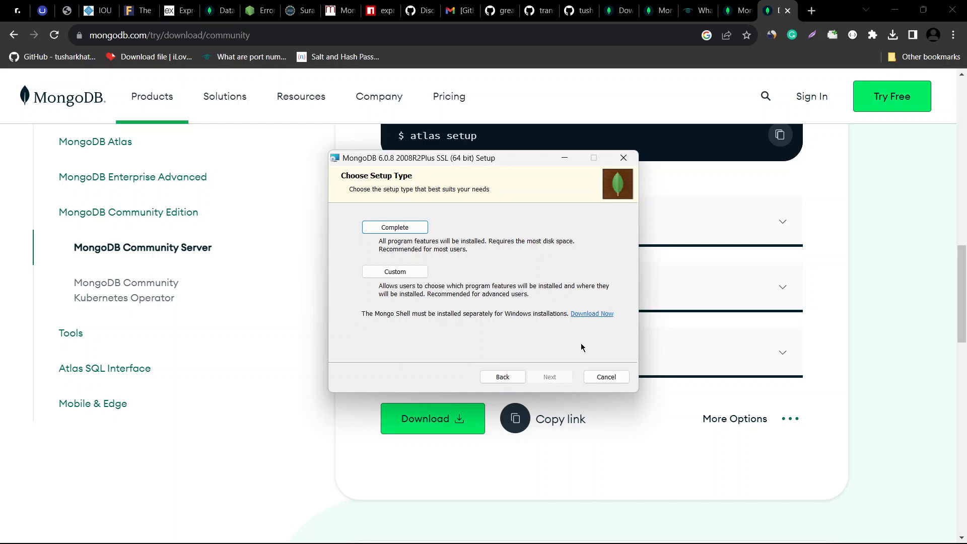
Review the MongoDB Shell download page linked from the installer, then return to the setup wizard
click(583, 314)
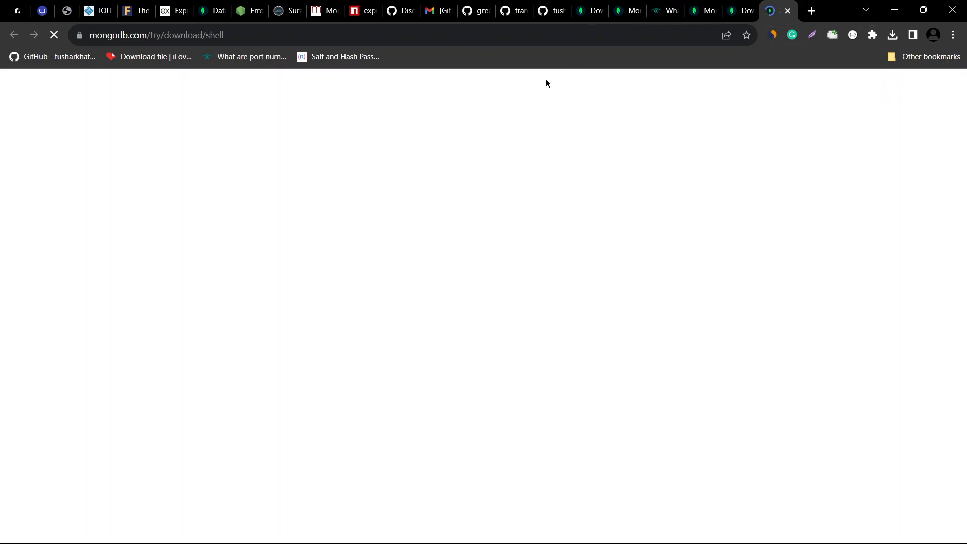
scroll(553, 333, down, 7)
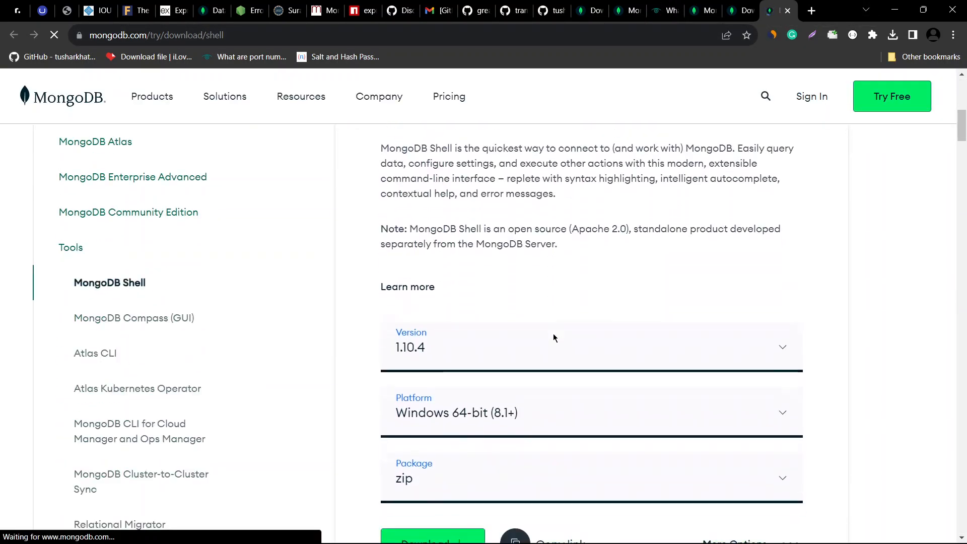
scroll(553, 334, down, 3)
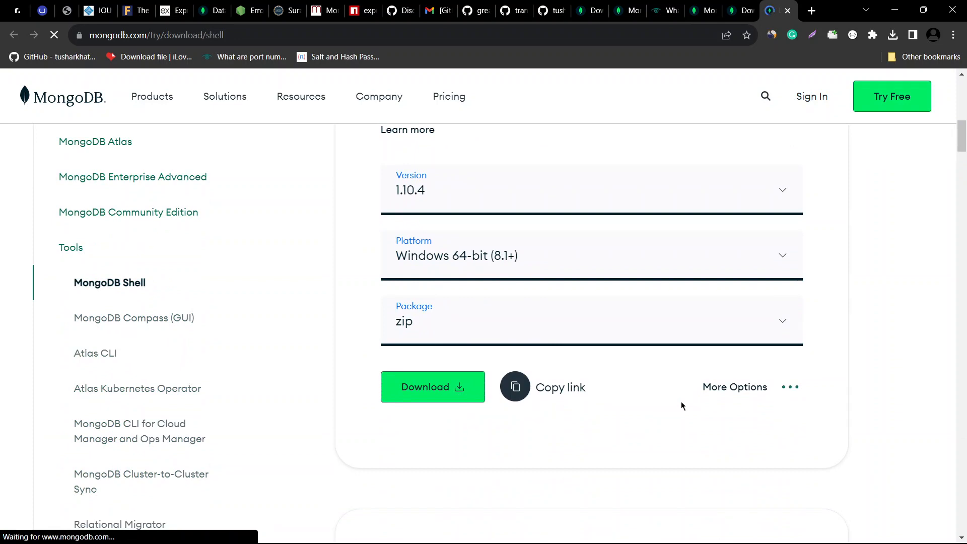
click(899, 6)
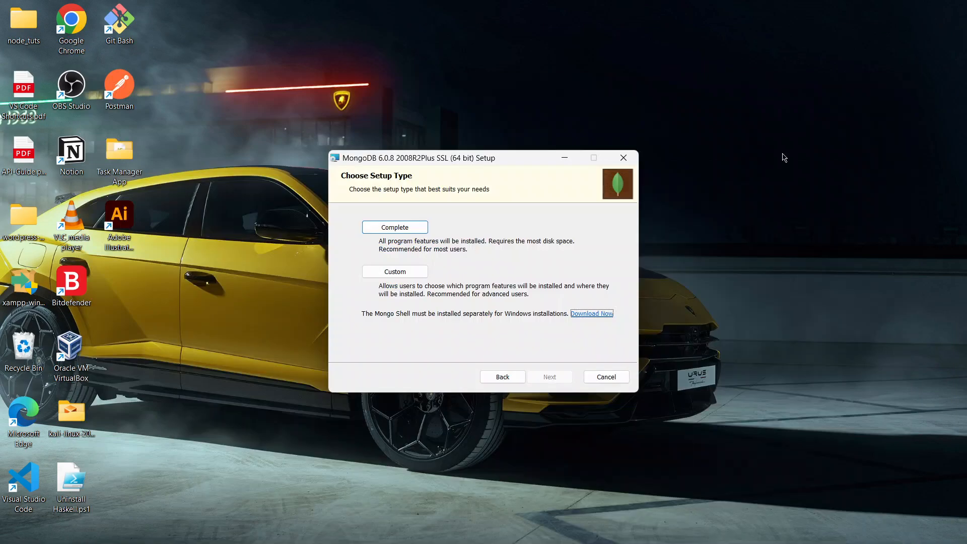
Choose the Complete setup and accept the default service configuration, running MongoD as Network Service user with the default data and log directories
click(390, 228)
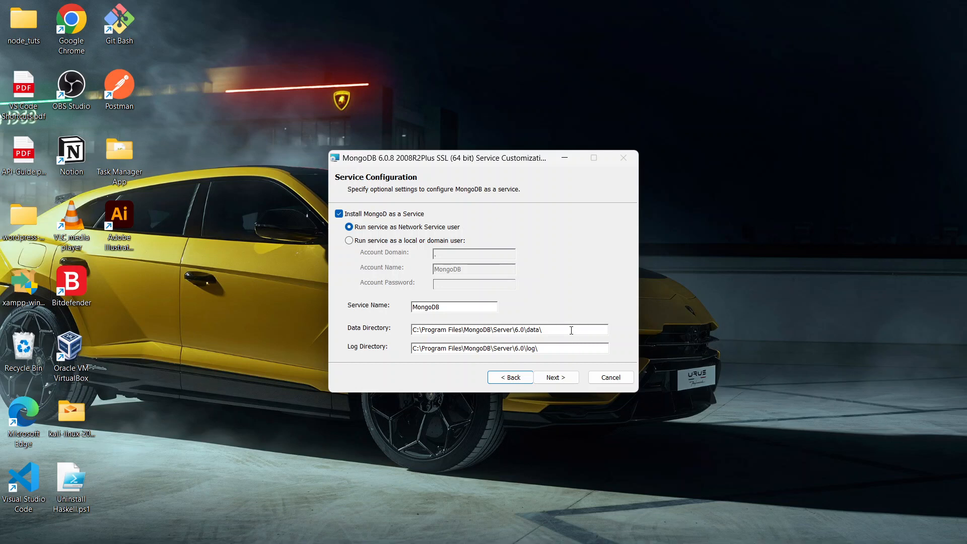
drag(569, 330, 409, 331)
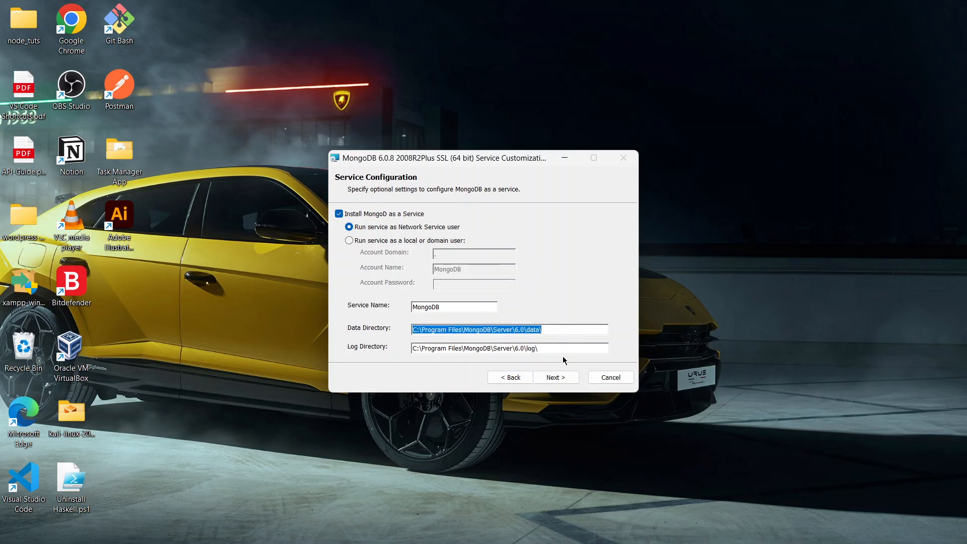
drag(541, 348, 368, 362)
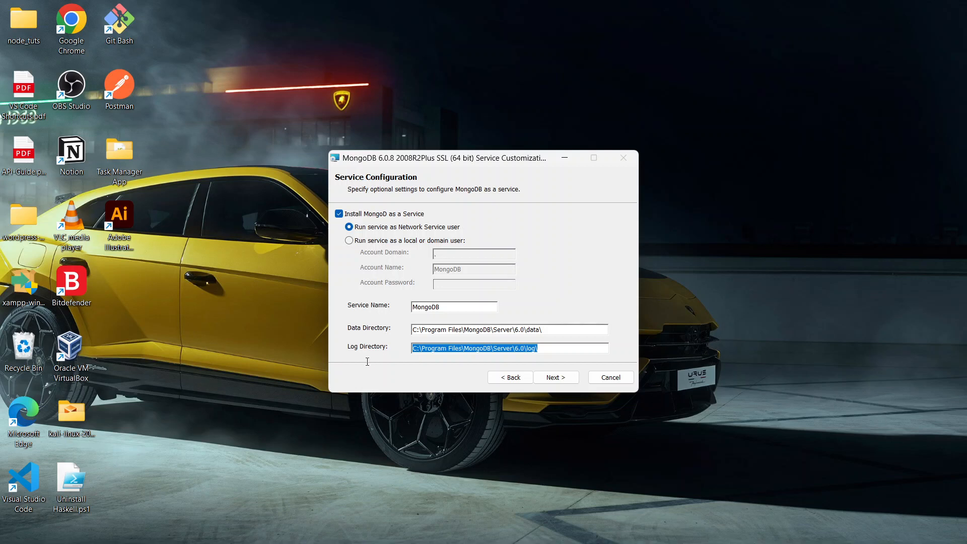
click(552, 377)
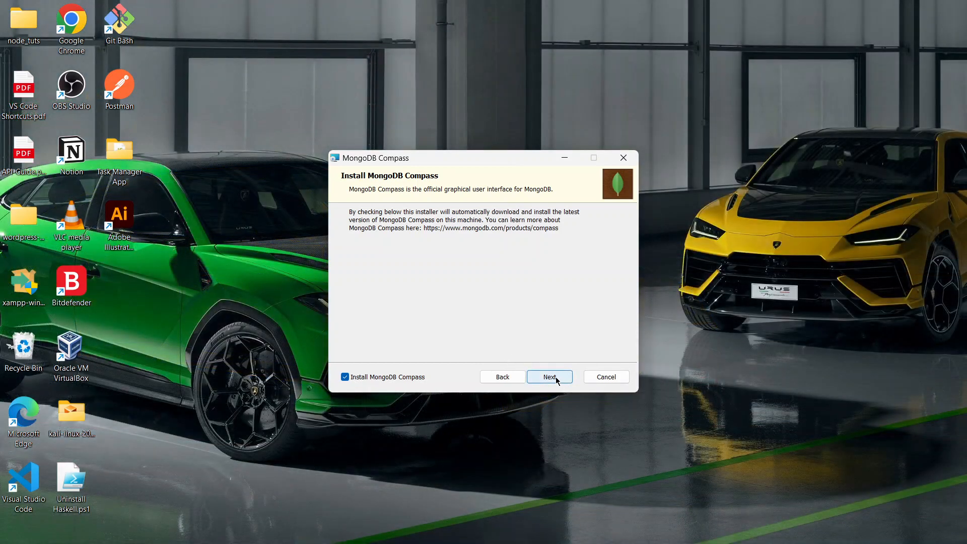
Keep Install MongoDB Compass enabled and start the MongoDB 6.0.8 installation
click(557, 380)
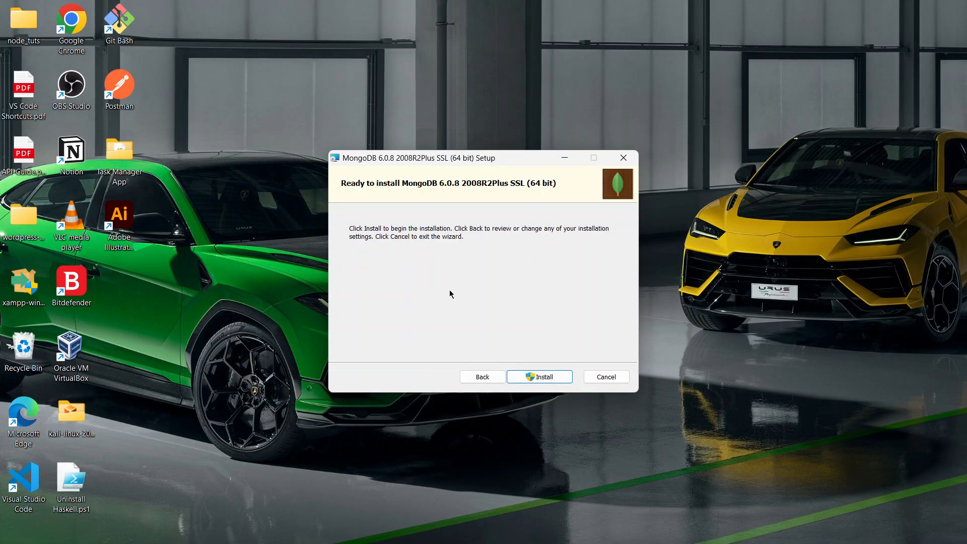
click(540, 378)
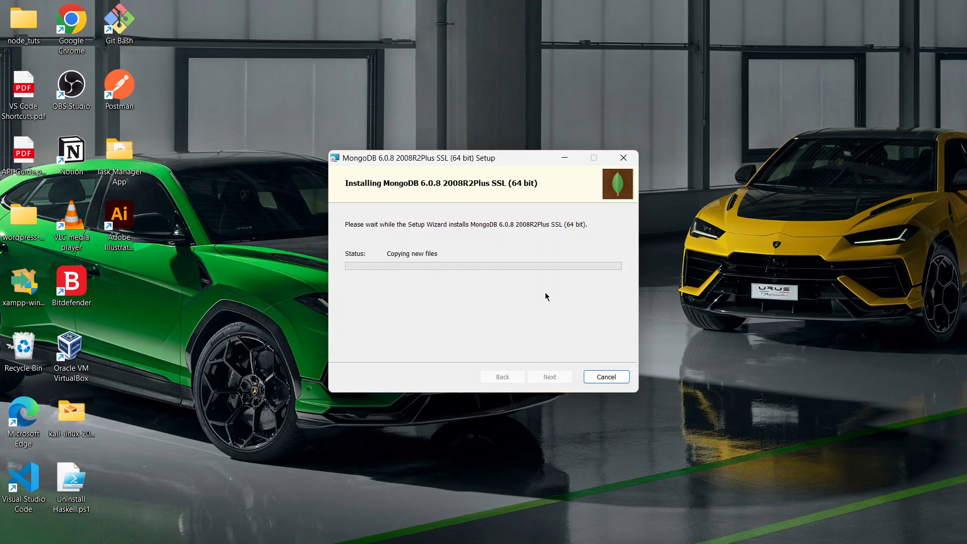
mouse_move(566, 535)
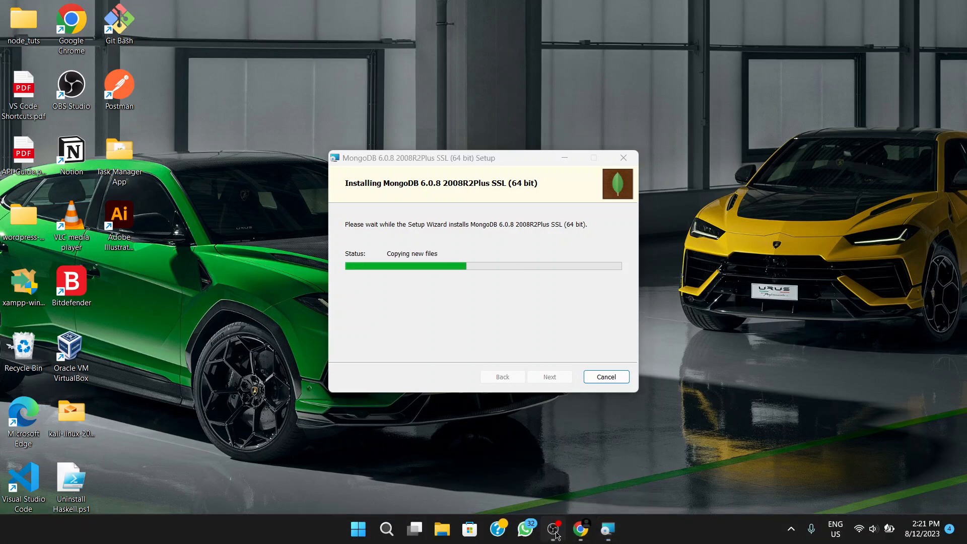
click(554, 530)
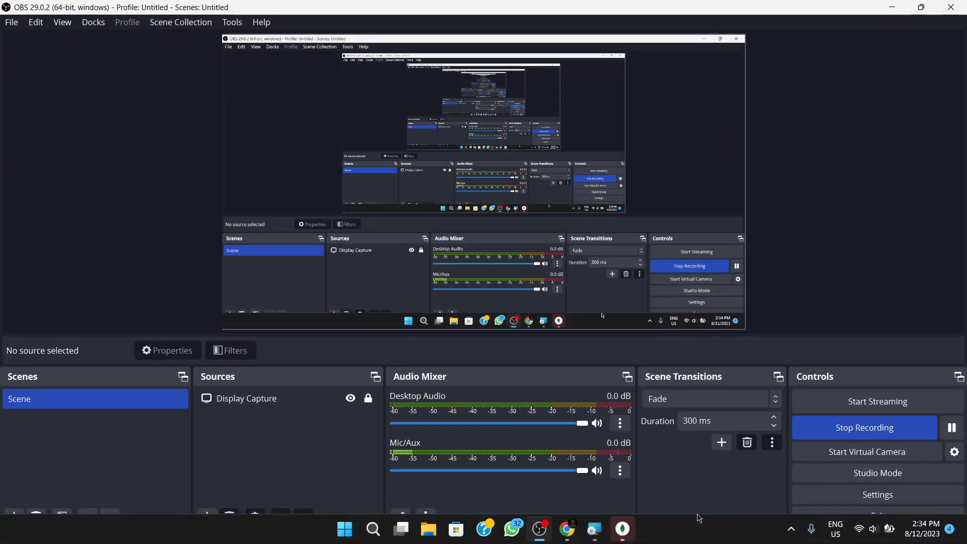
Exit the completed MongoDB 6.0.8 Setup Wizard and get past the welcome screen of MongoDB Compass
click(625, 530)
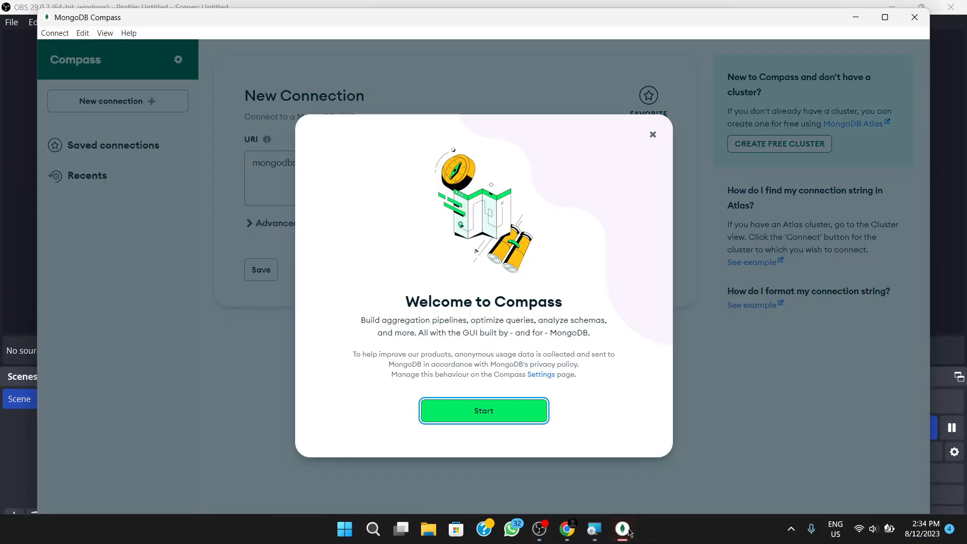
click(624, 529)
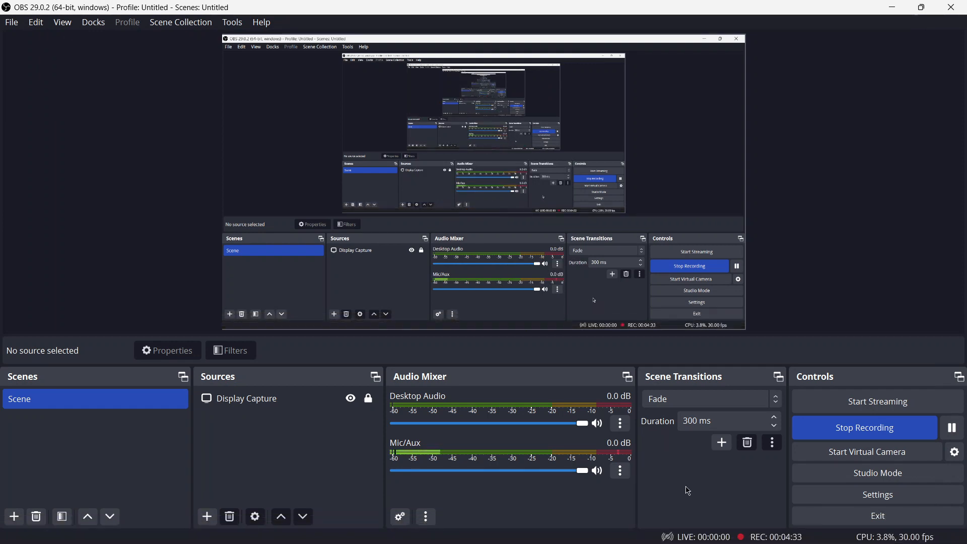
mouse_move(649, 541)
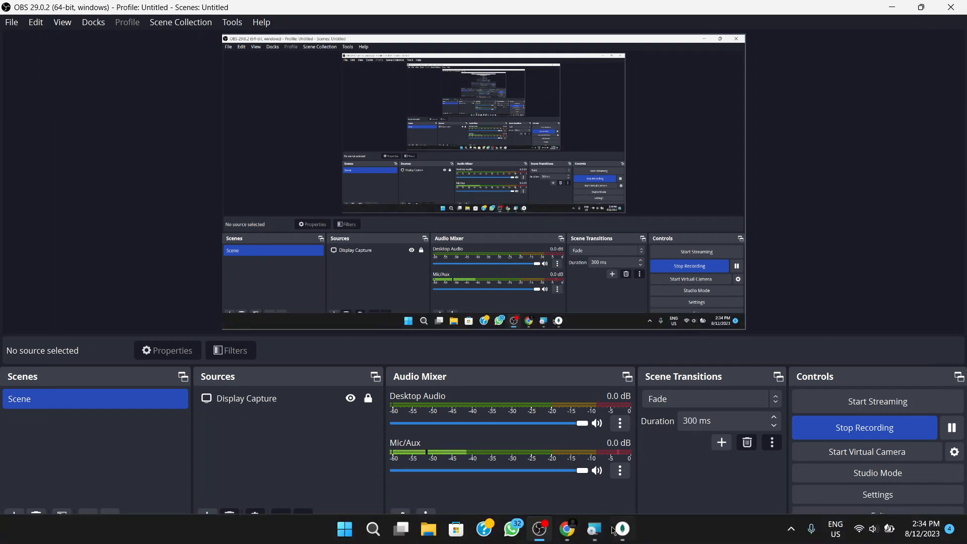
click(535, 526)
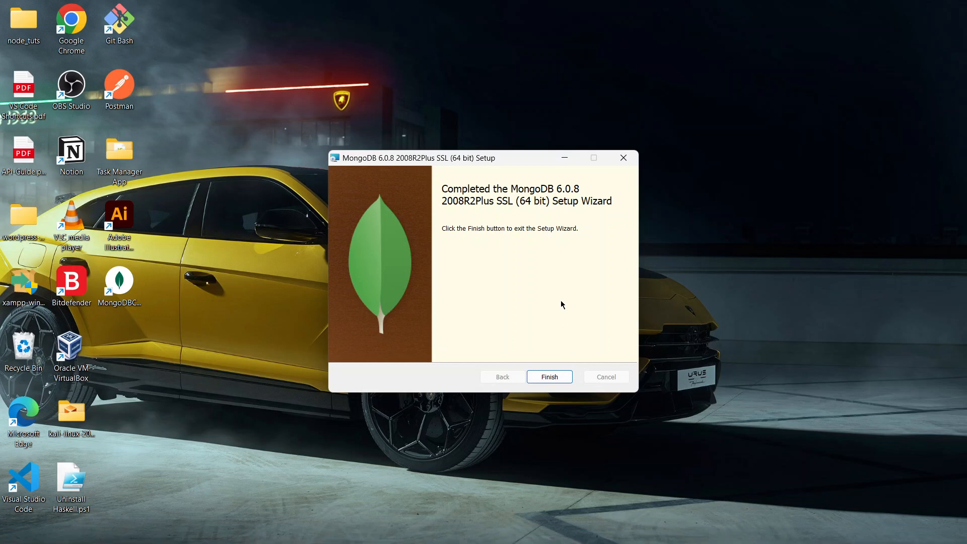
click(557, 378)
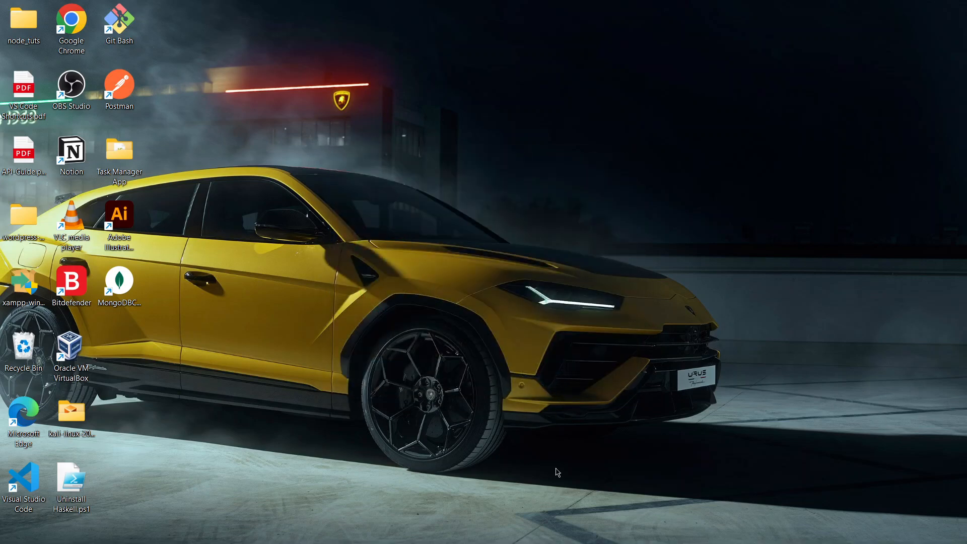
click(608, 530)
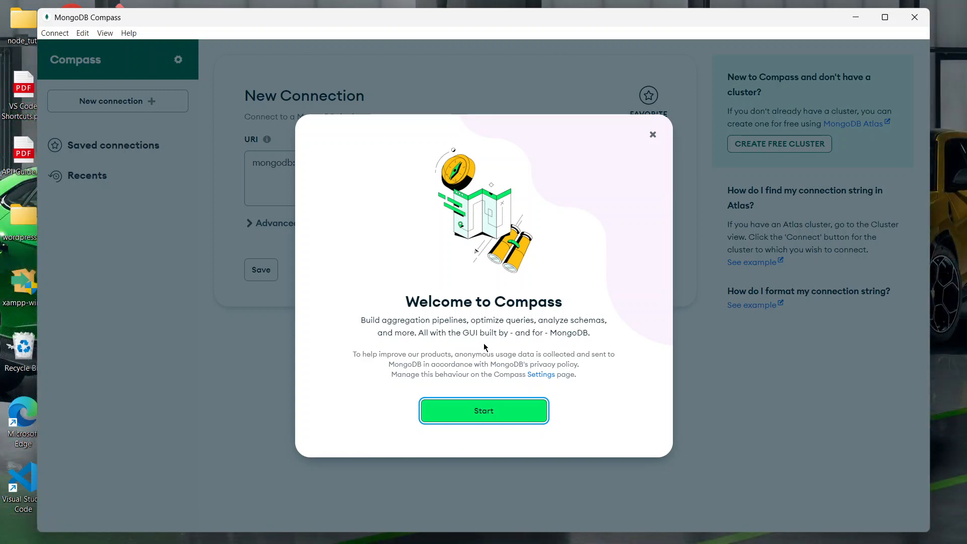
click(479, 410)
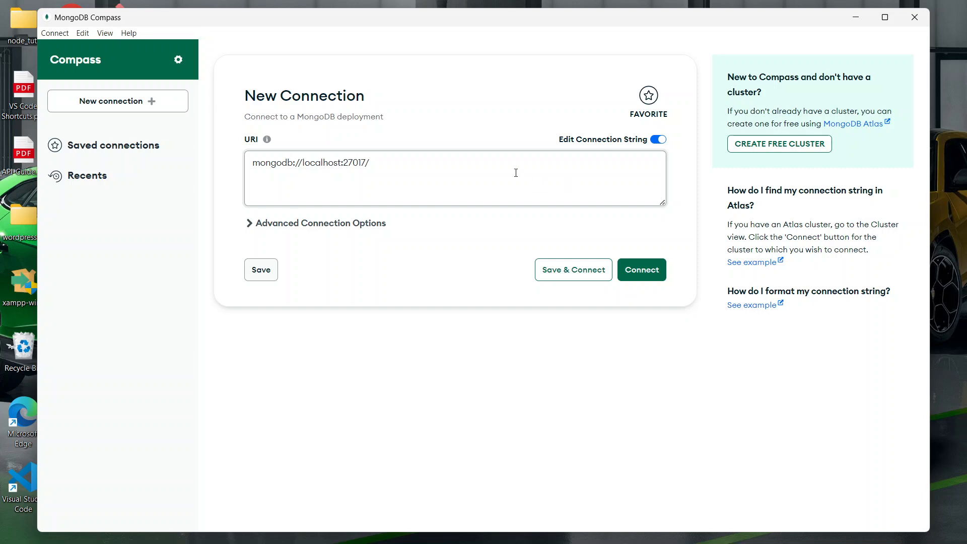
Connect to the local server with the URI mongodb://localhost:27017 and dismiss the introductory tips about databases and the embedded shell
click(408, 166)
key(BackSpace)
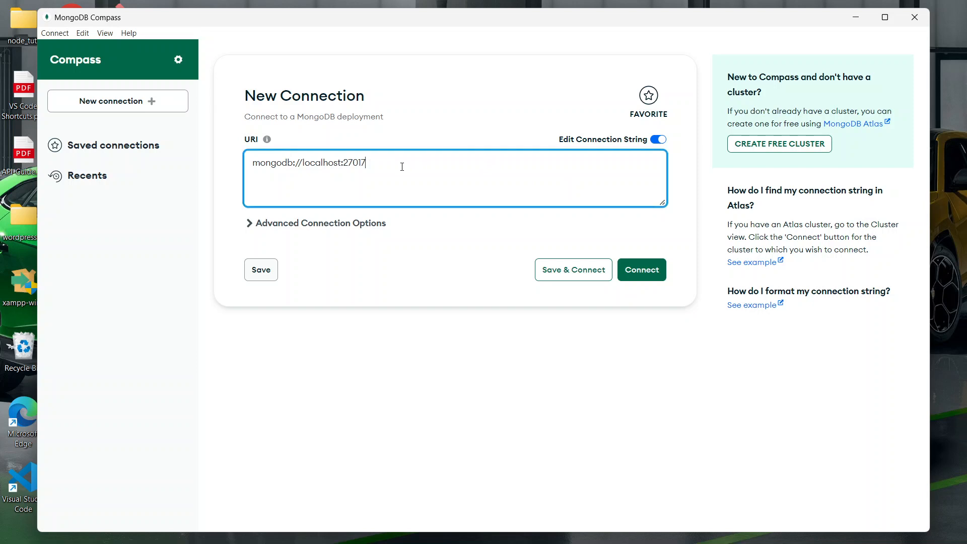
drag(402, 164, 217, 166)
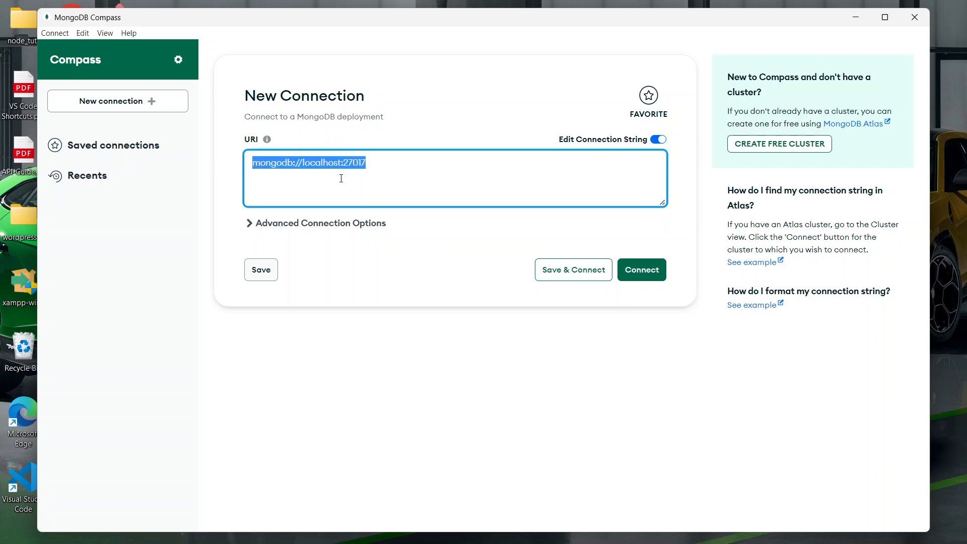
click(401, 189)
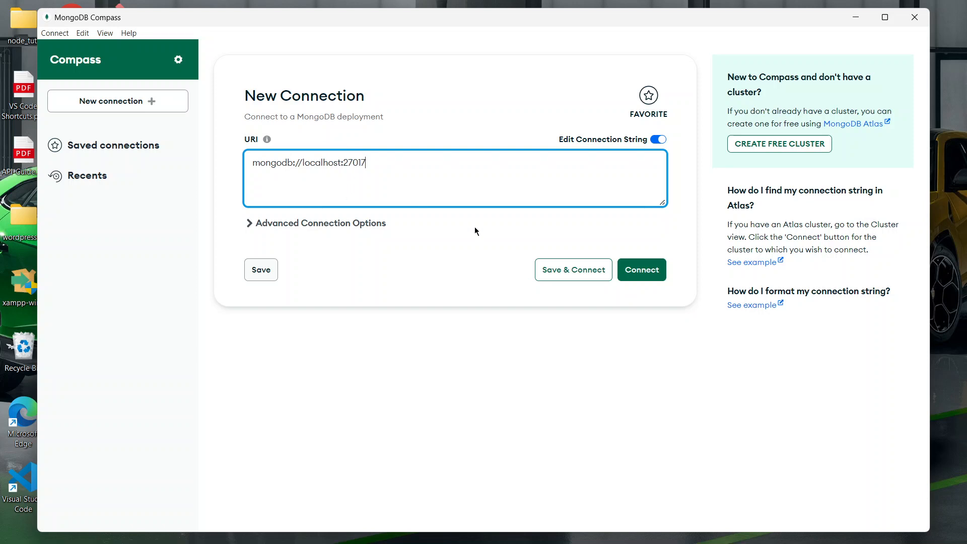
click(649, 270)
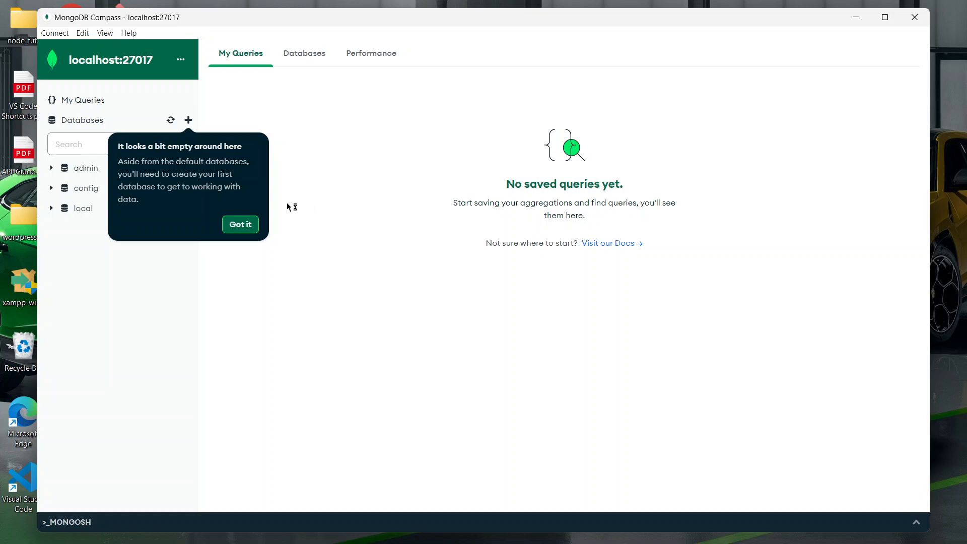
click(249, 233)
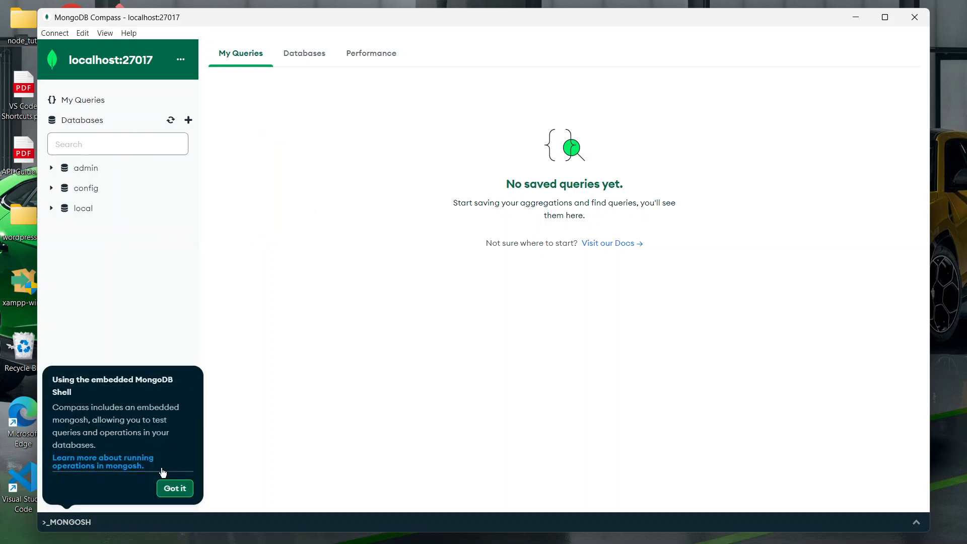
click(167, 498)
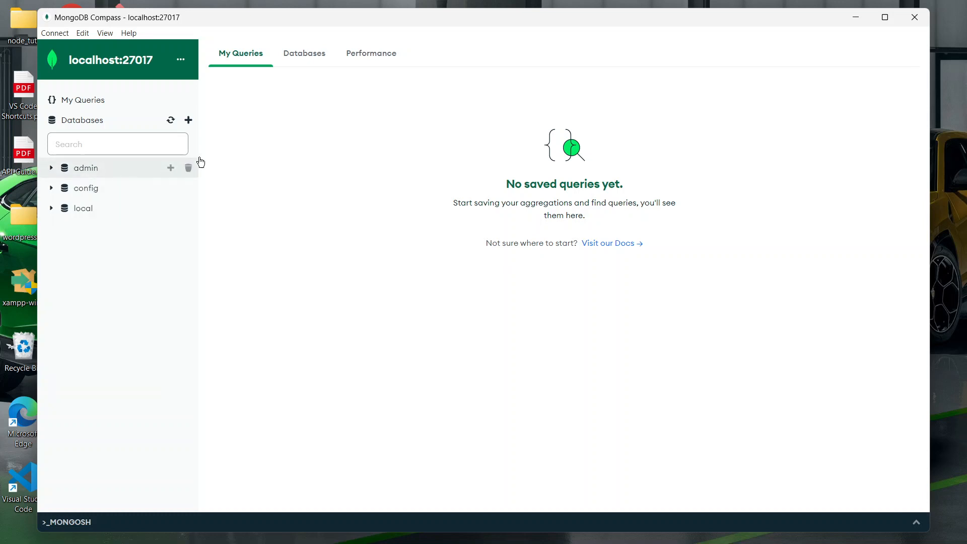
Create a database named my_database with a collection named tasks, and dismiss the tips about Explain Plan and document views
click(189, 120)
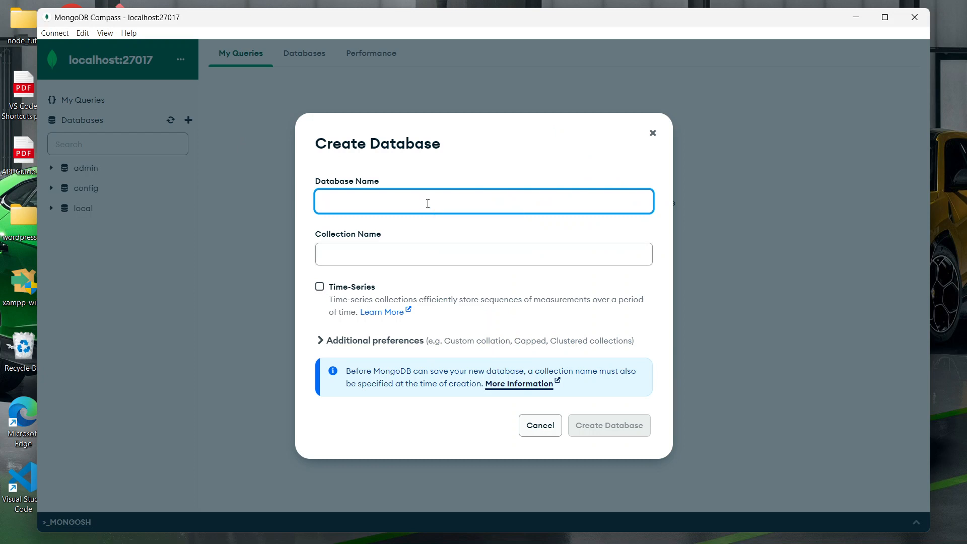
key(Escape)
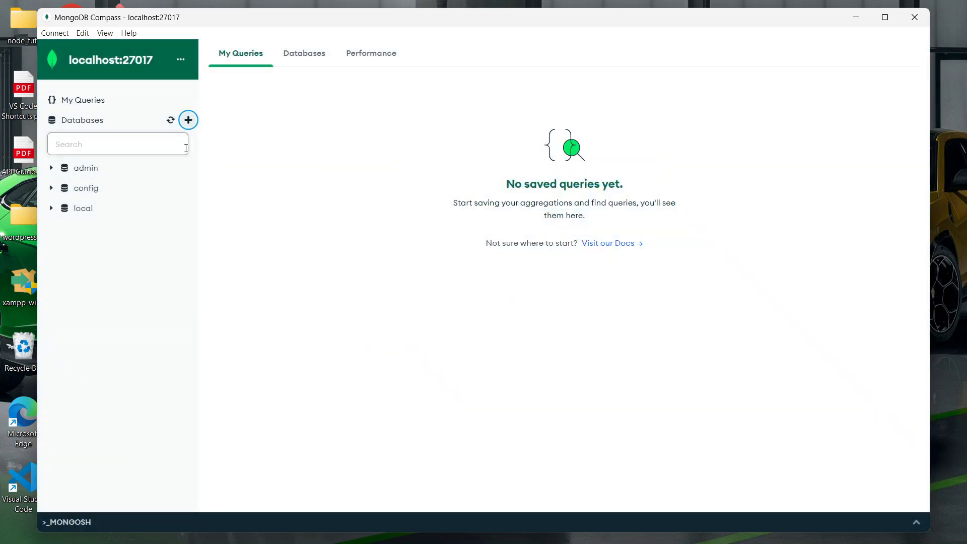
click(188, 121)
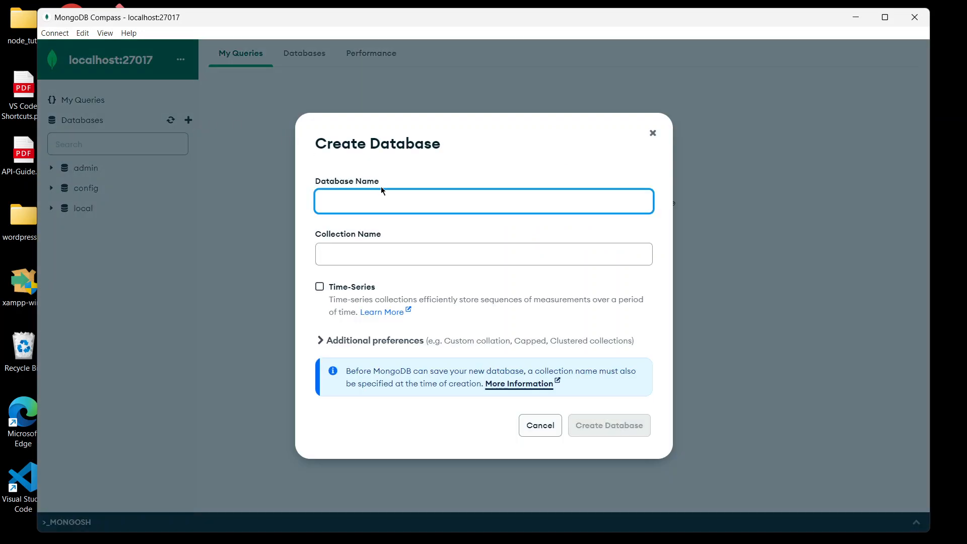
text(mu)
text(y)
text(_database)
click(395, 257)
text(tasks)
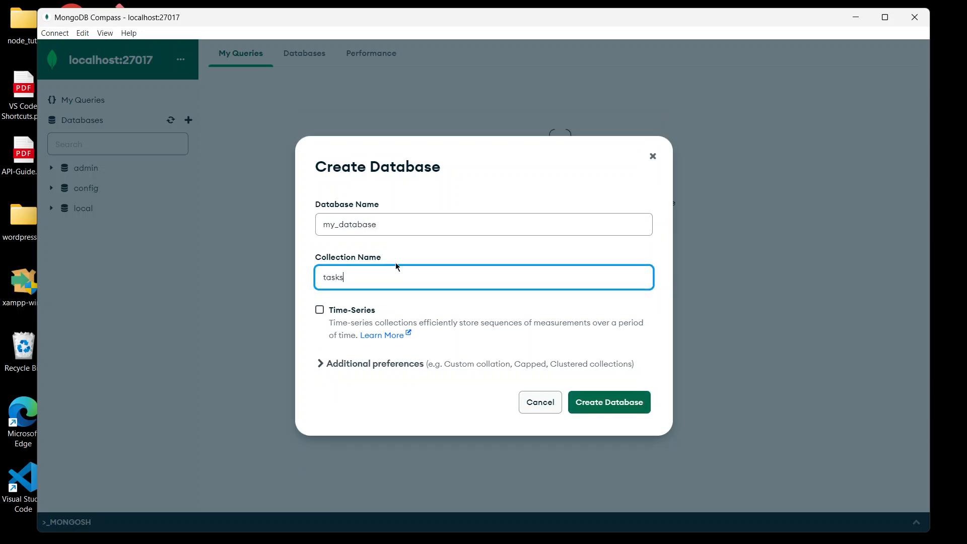
click(601, 399)
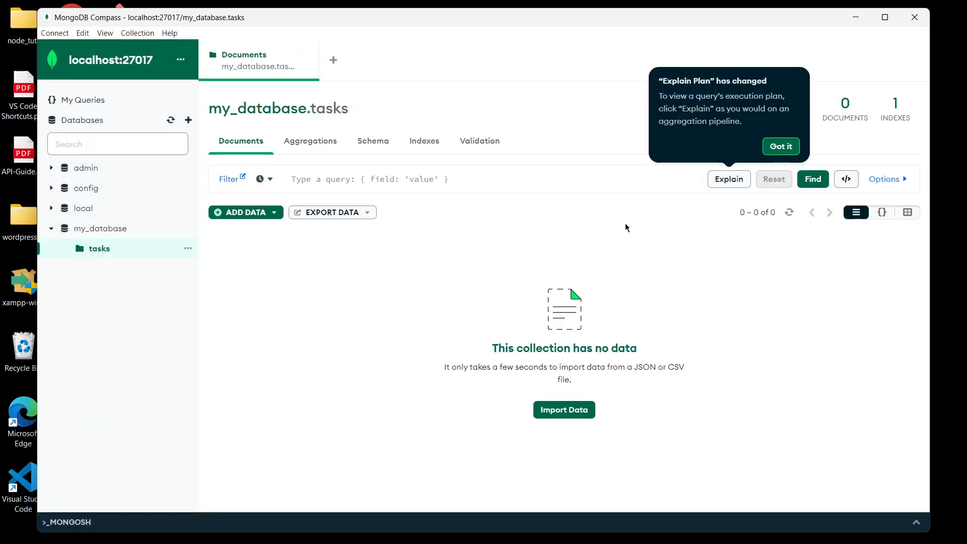
click(793, 146)
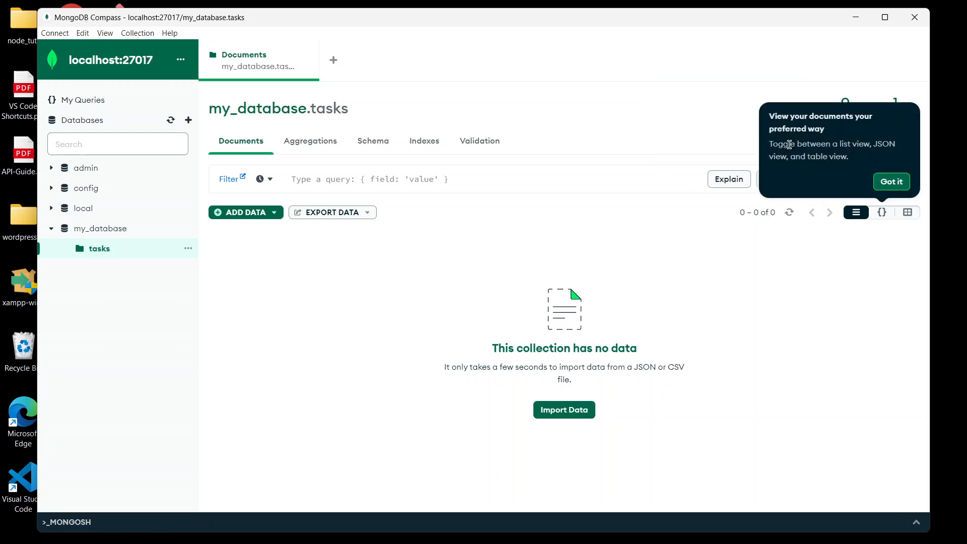
click(891, 182)
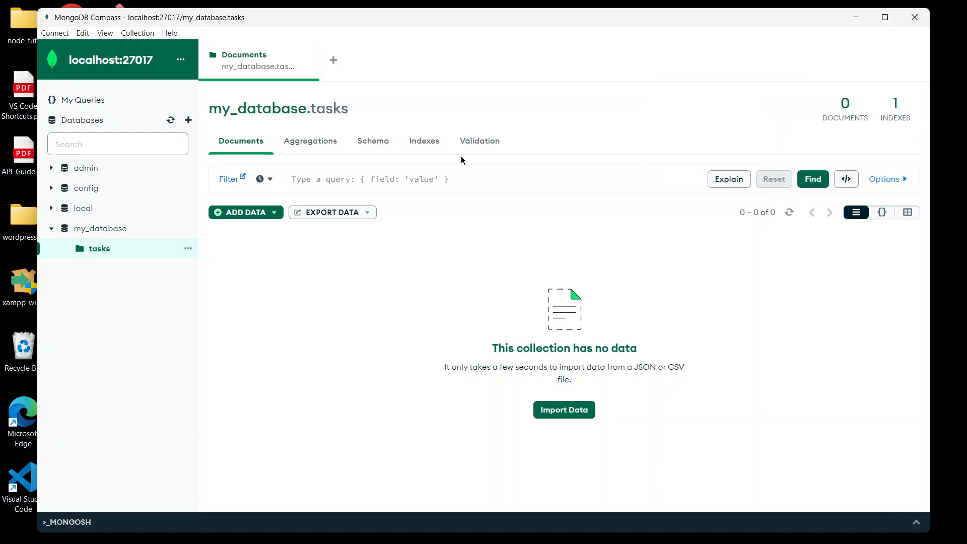
Start a new document in my_database.tasks and add a "name" field with the unquoted value testing... below the $oid line
click(258, 214)
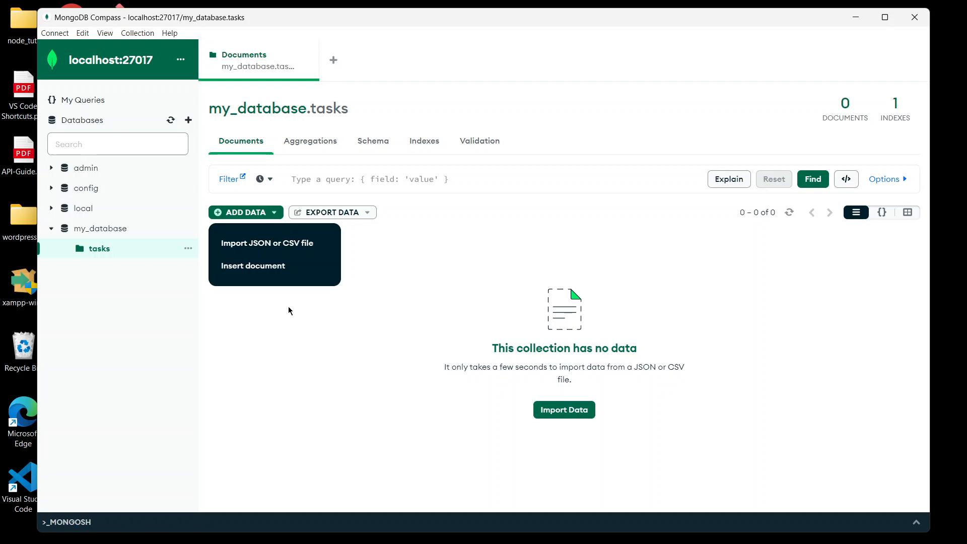
click(279, 266)
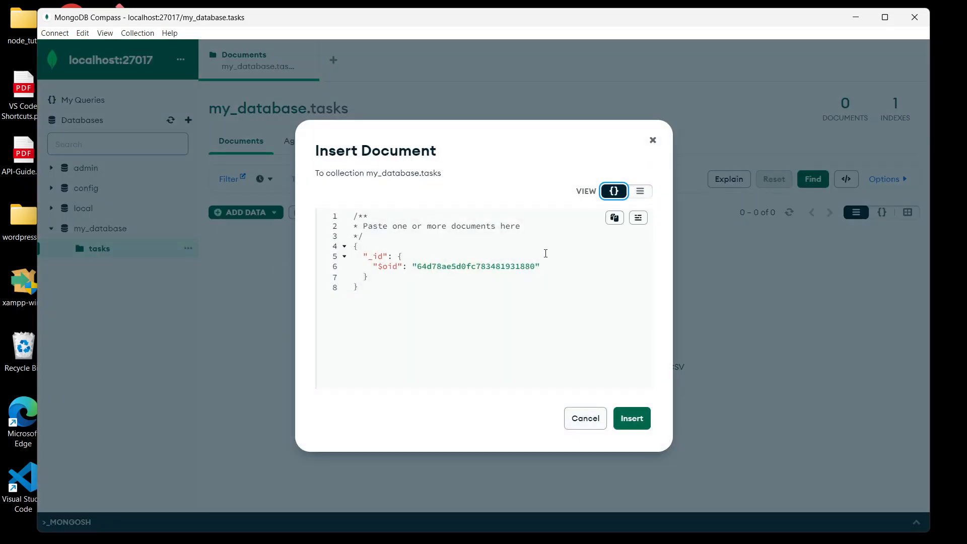
click(560, 271)
click(556, 268)
key(Return)
text(")
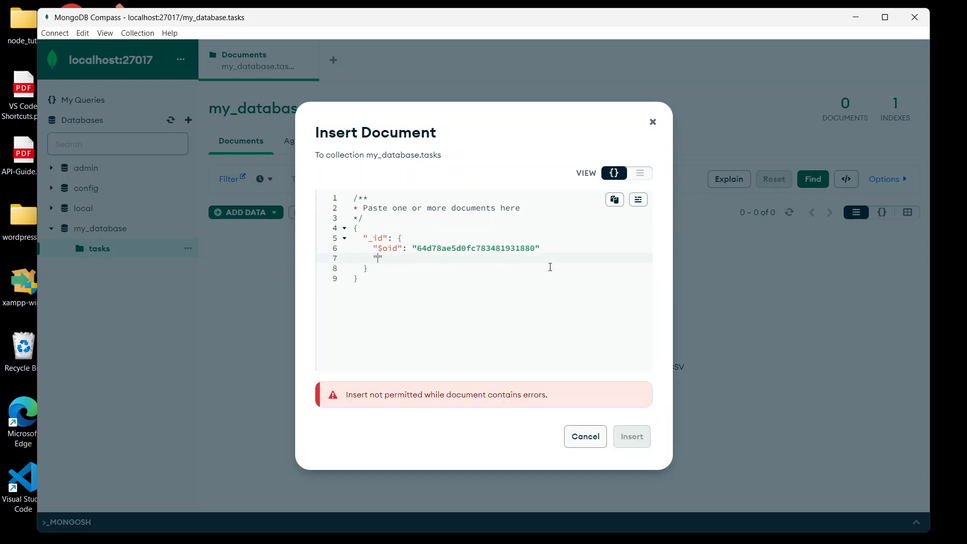
text(name": testingl)
key(BackSpace)
text(...)
key(Return)
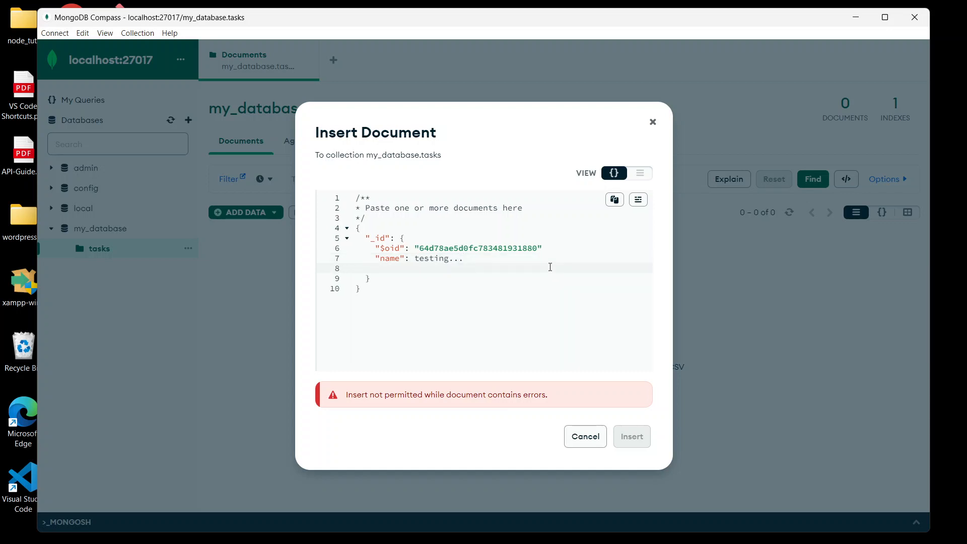
key(BackSpace)
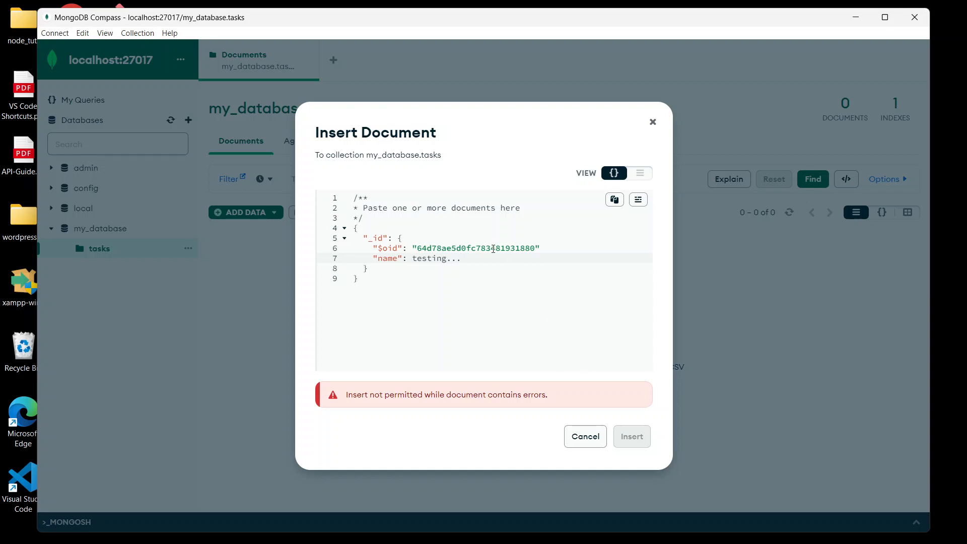
Enclose testing... in double quotes, add a comma after the $oid value, and insert the document into the tasks collection
key(shift+Left)
key(shift+Left)
key(shift+Left)
key(shift+Left)
key(shift+Left)
key(shift+Left)
key(shift+Left)
key(shift+Left)
key(shift+Left)
key(shift+Left)
text(")
click(531, 249)
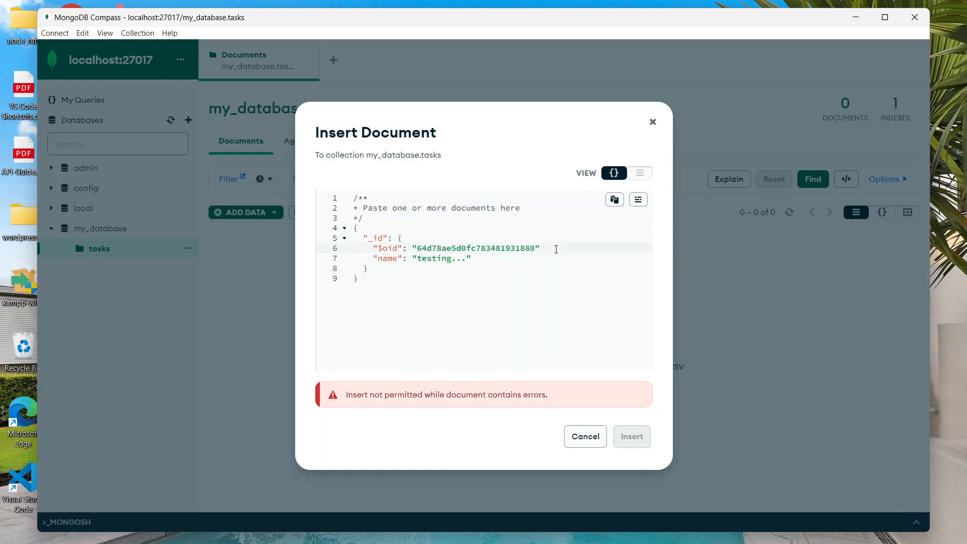
text(,)
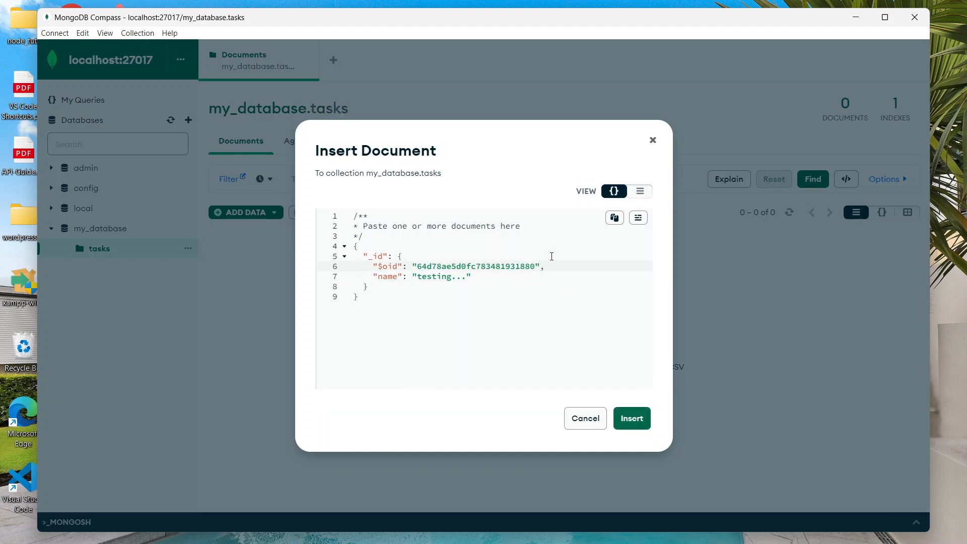
click(624, 425)
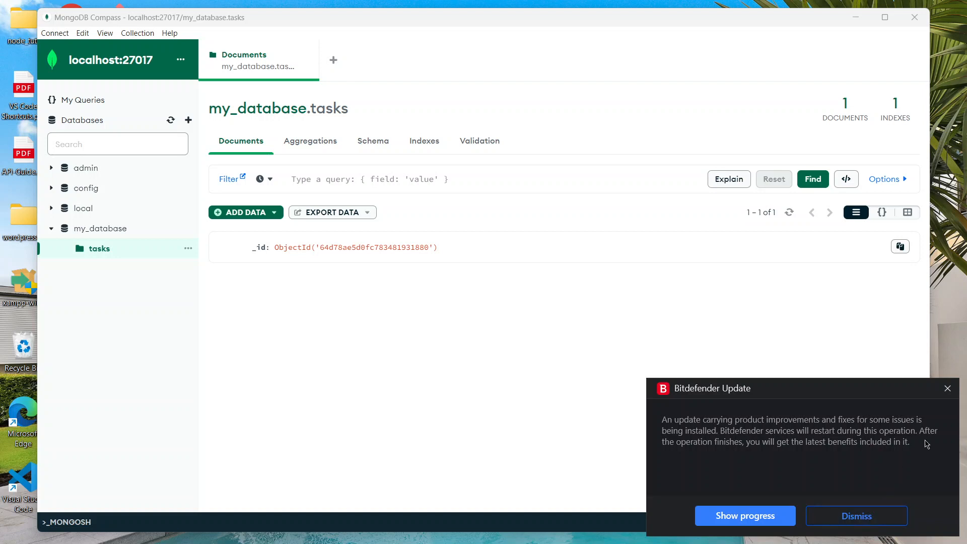
click(947, 388)
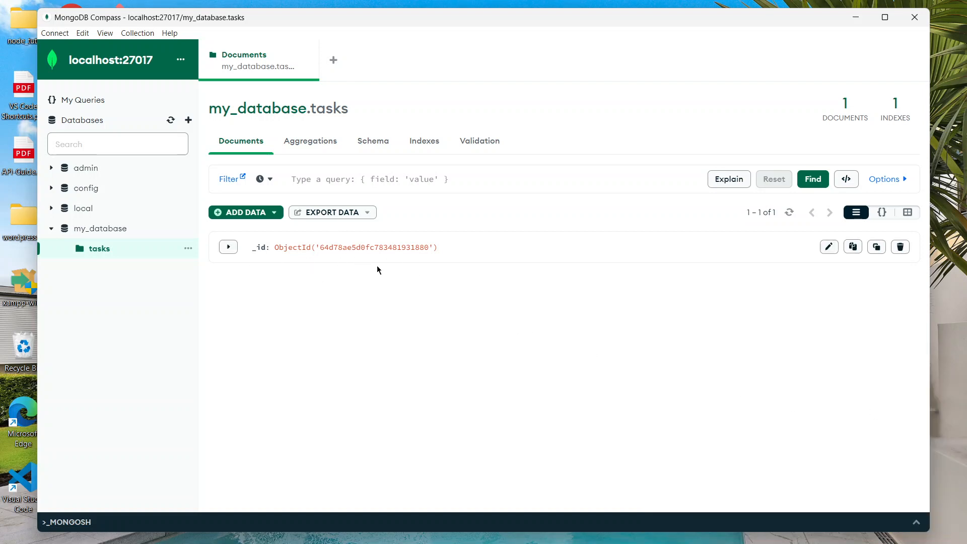
Review the Aggregations, Schema, Indexes and Validation views of the tasks collection, and close MongoDB Compass
click(308, 149)
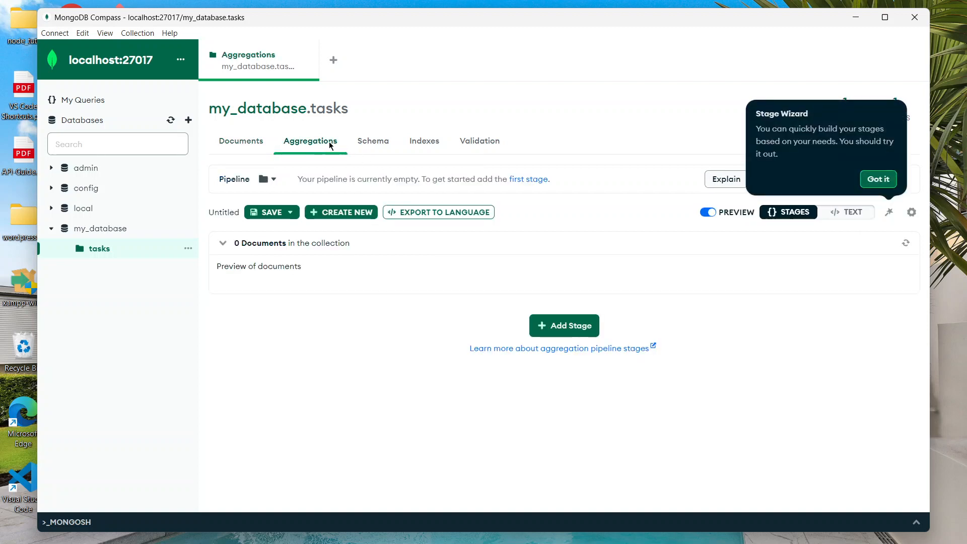
click(375, 140)
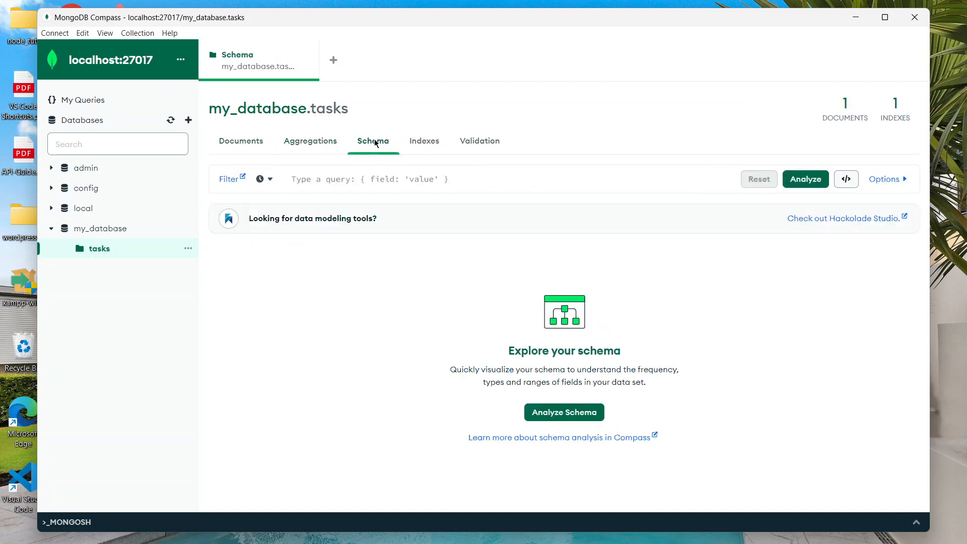
double_click(435, 145)
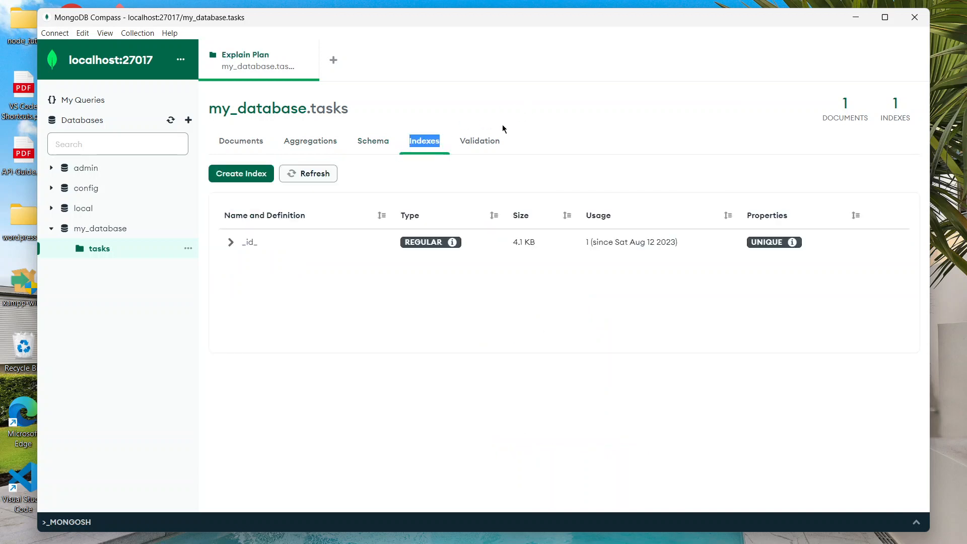
click(484, 144)
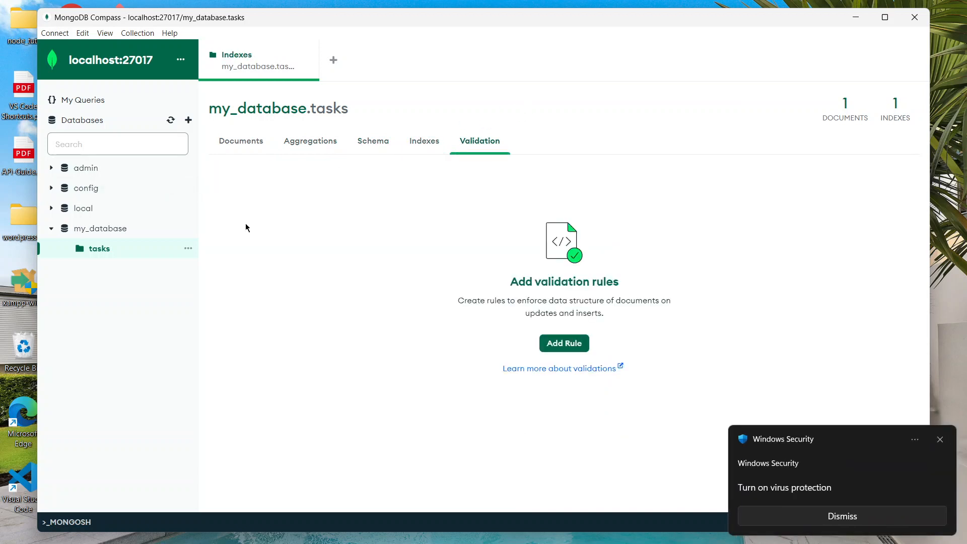
click(940, 439)
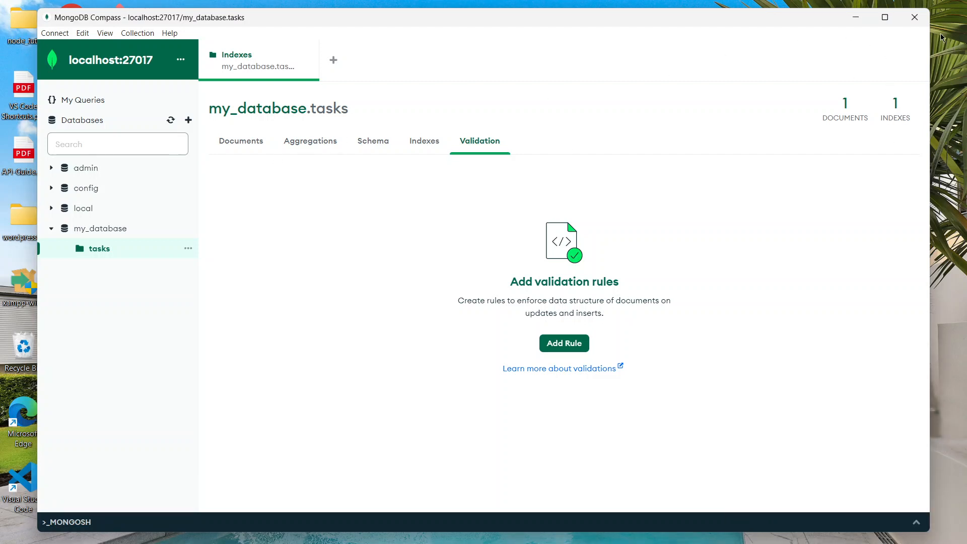
click(914, 17)
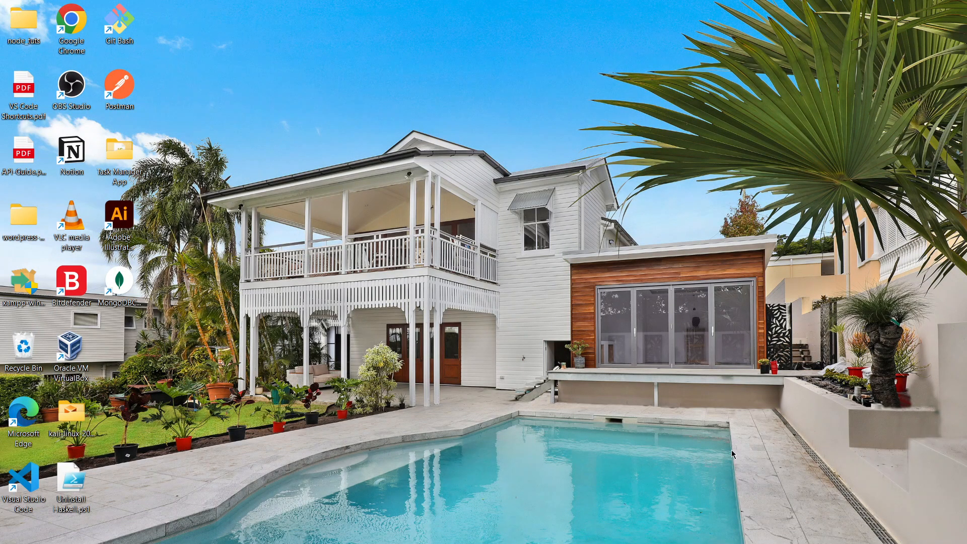
Switch to Chrome and look over the MongoDB Shell download page and its address
mouse_move(584, 533)
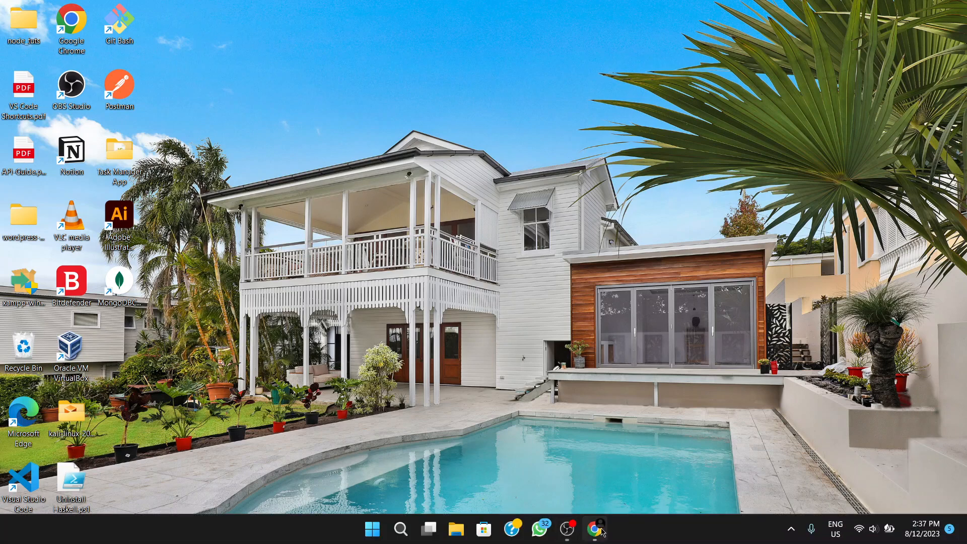
click(596, 530)
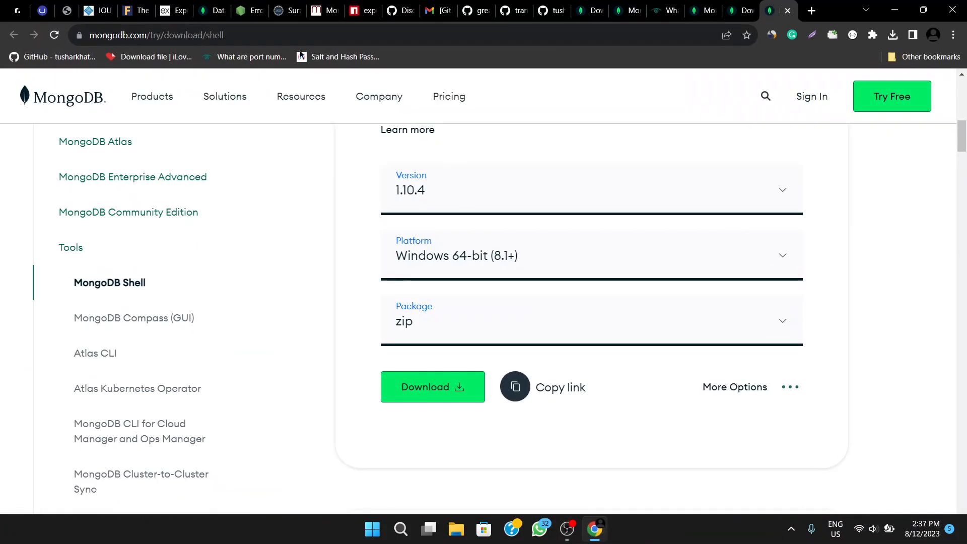
click(276, 36)
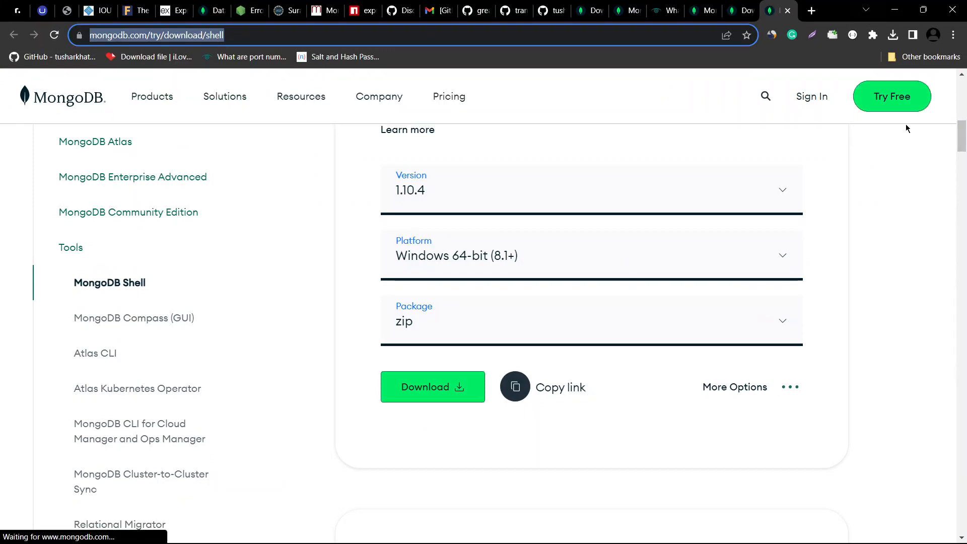
click(902, 146)
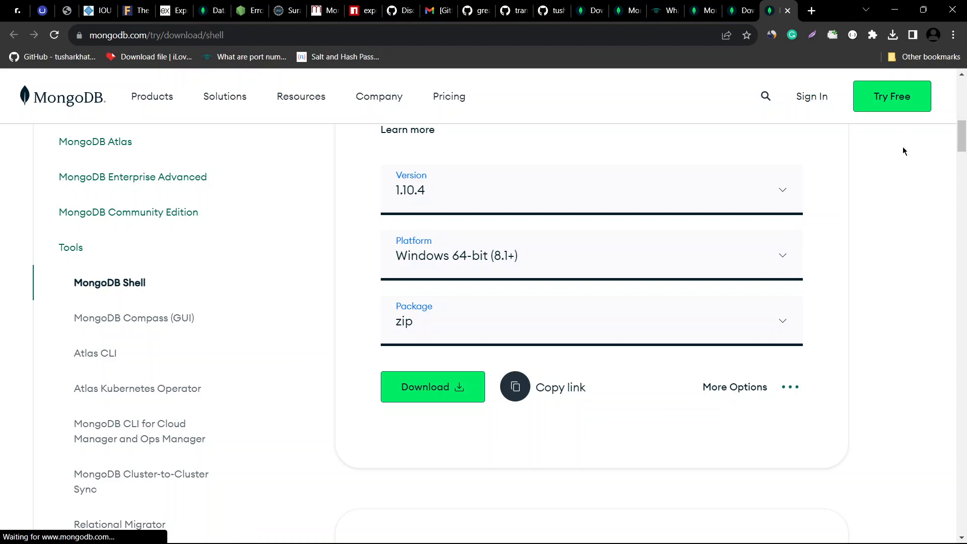
click(892, 34)
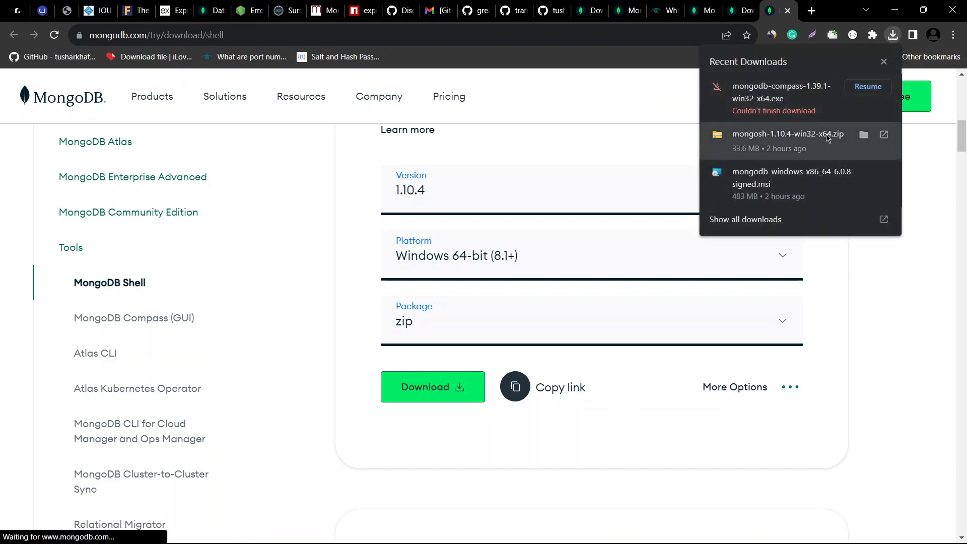
click(864, 135)
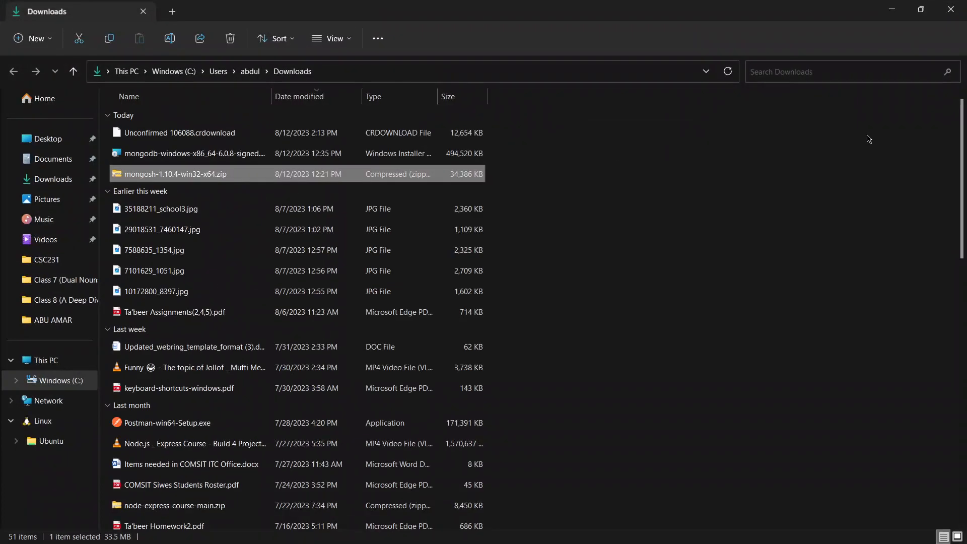
right_click(368, 183)
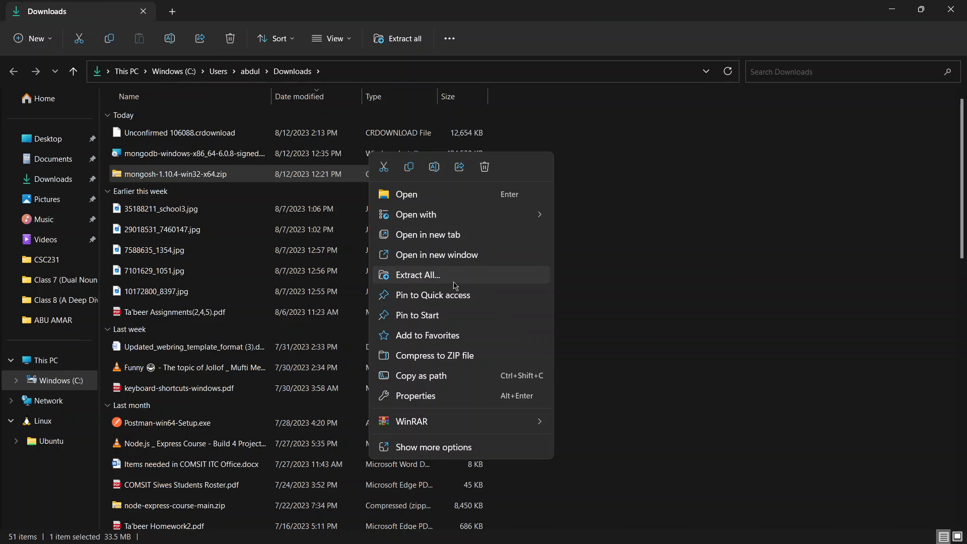
click(455, 285)
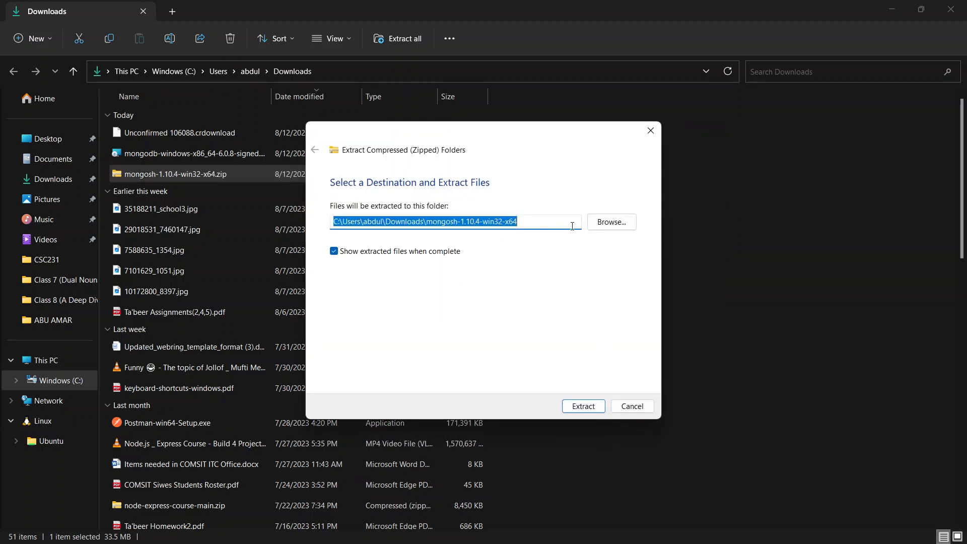
click(617, 228)
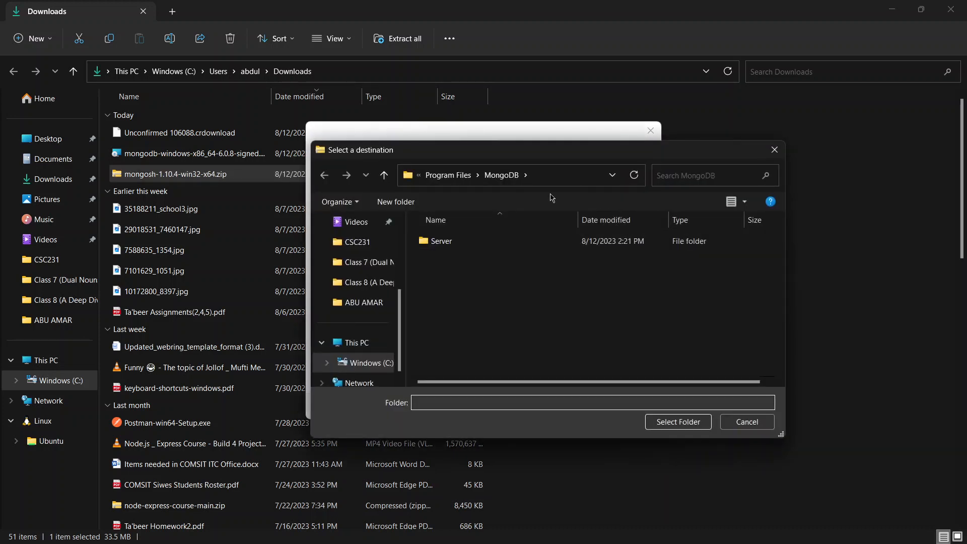
click(746, 422)
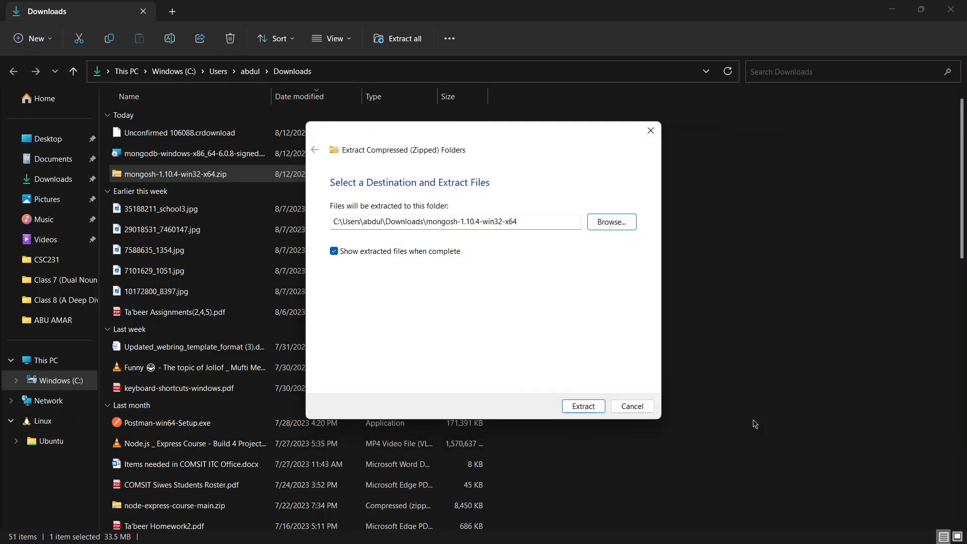
click(630, 406)
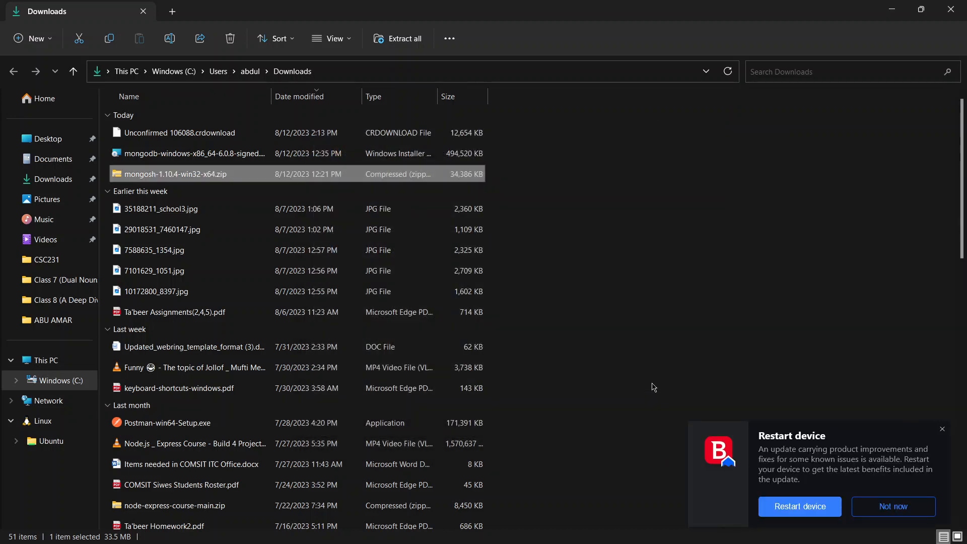
key(alt+Tab)
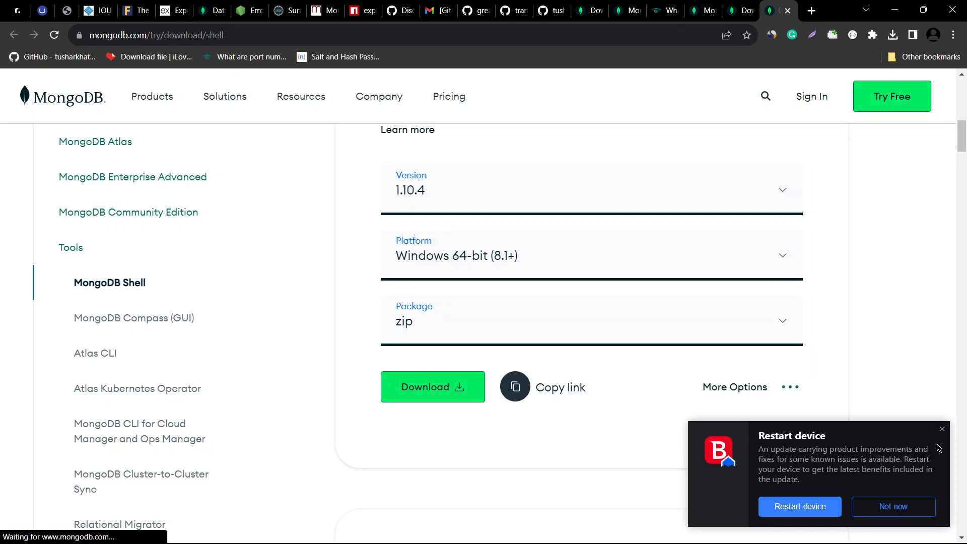
Dismiss the Bitdefender restart notification and review the version, platform and package options for MongoDB Shell
click(942, 429)
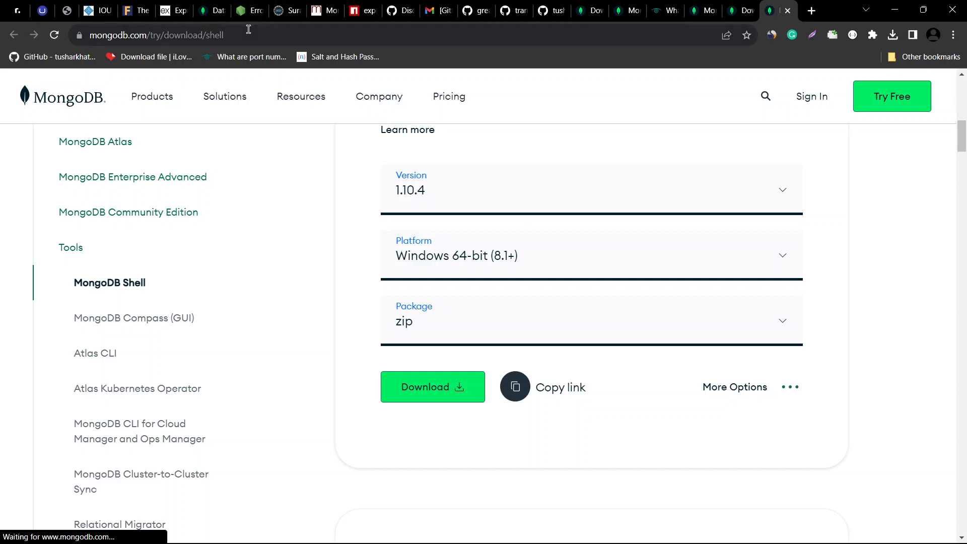
key(XF86MonBrightnessDown)
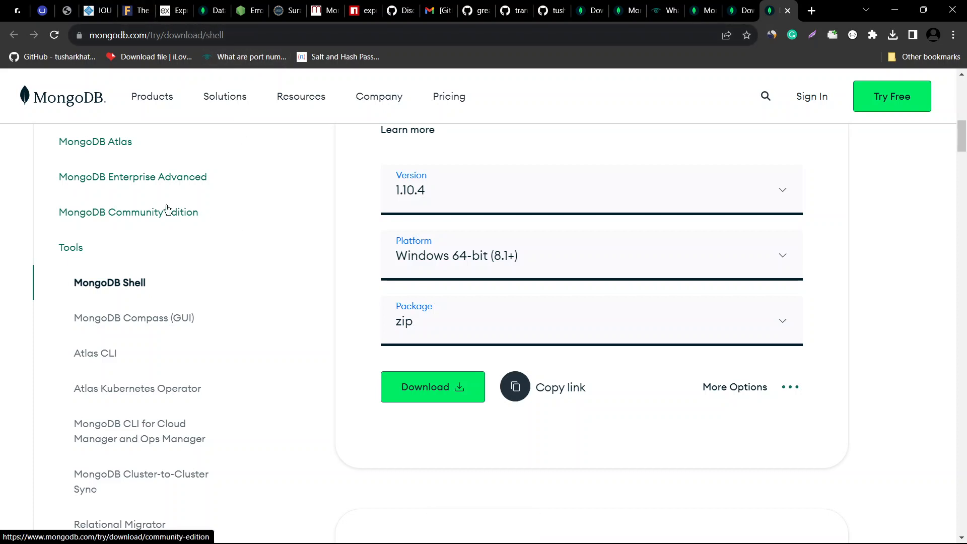
click(127, 284)
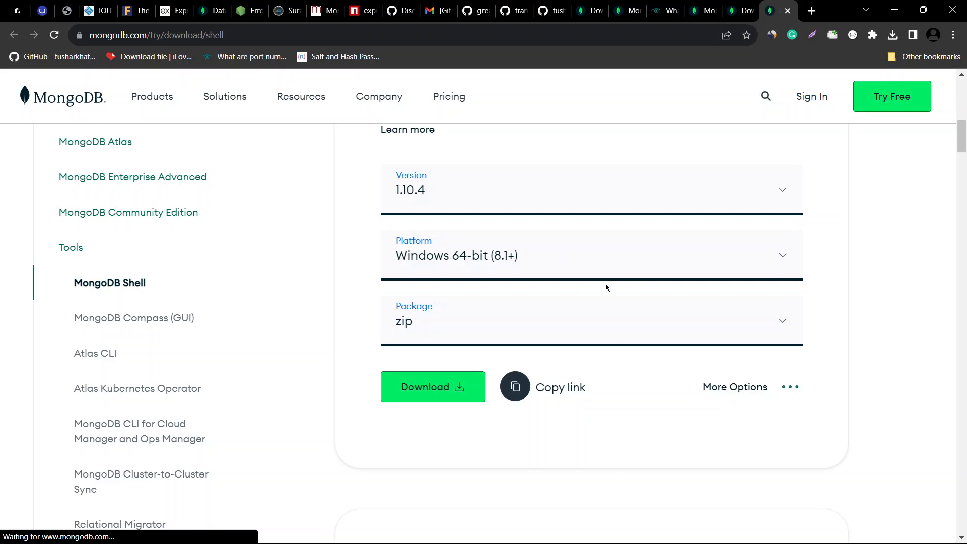
click(574, 333)
click(574, 333)
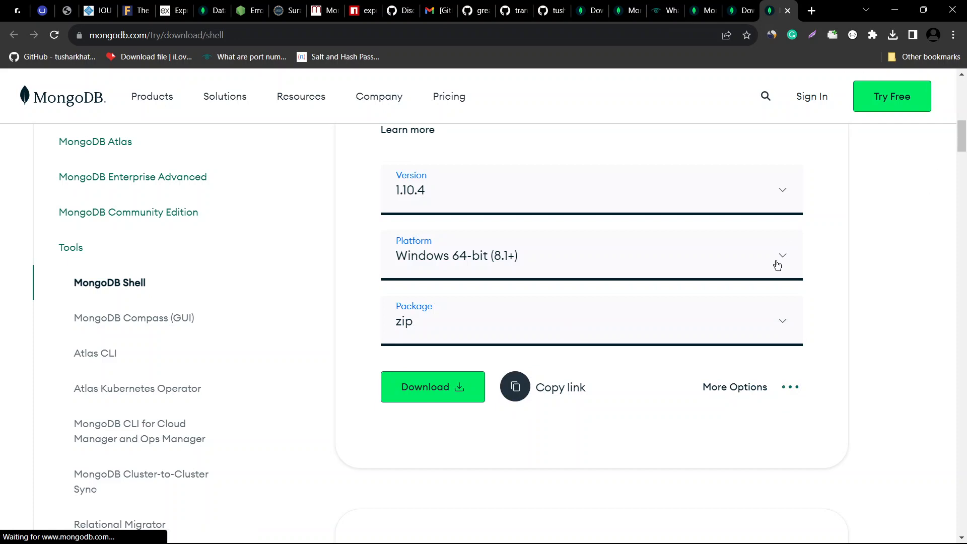
Show the downloaded mongosh-1.10.4-win32-x64.zip in its folder and start extracting all of its files
click(890, 41)
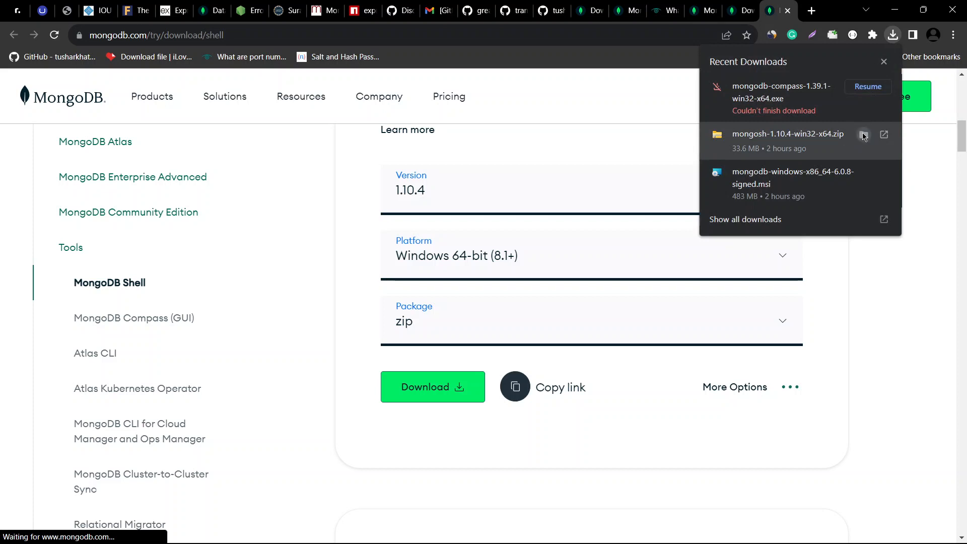
click(864, 135)
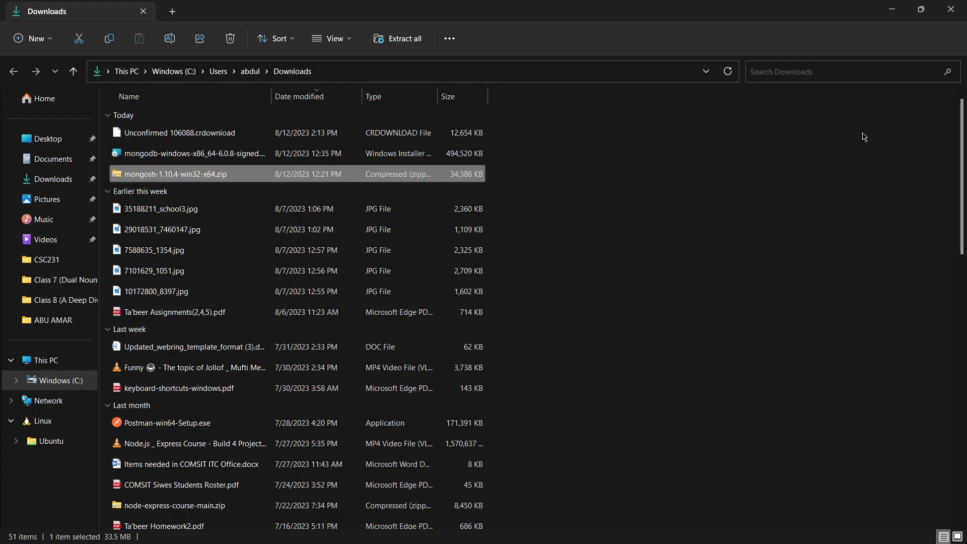
right_click(440, 180)
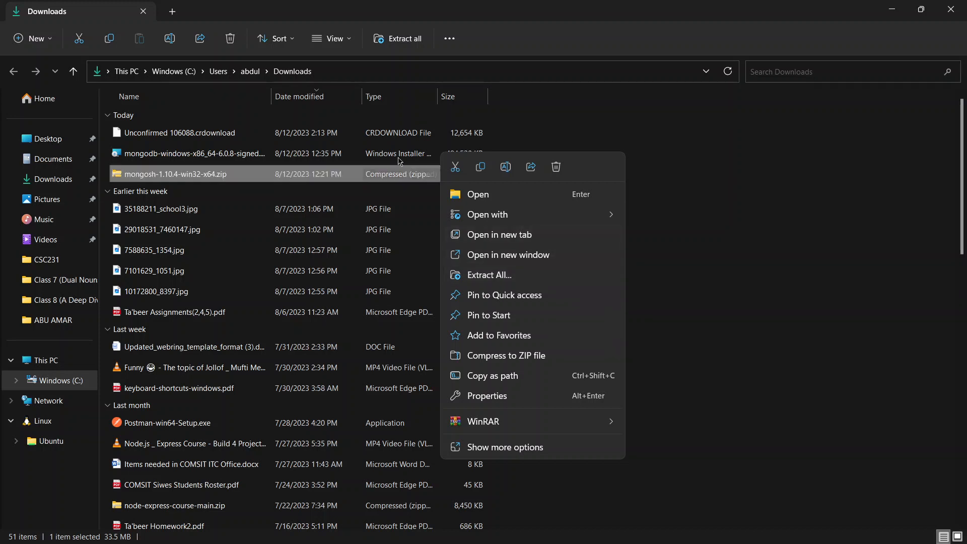
click(361, 181)
right_click(360, 181)
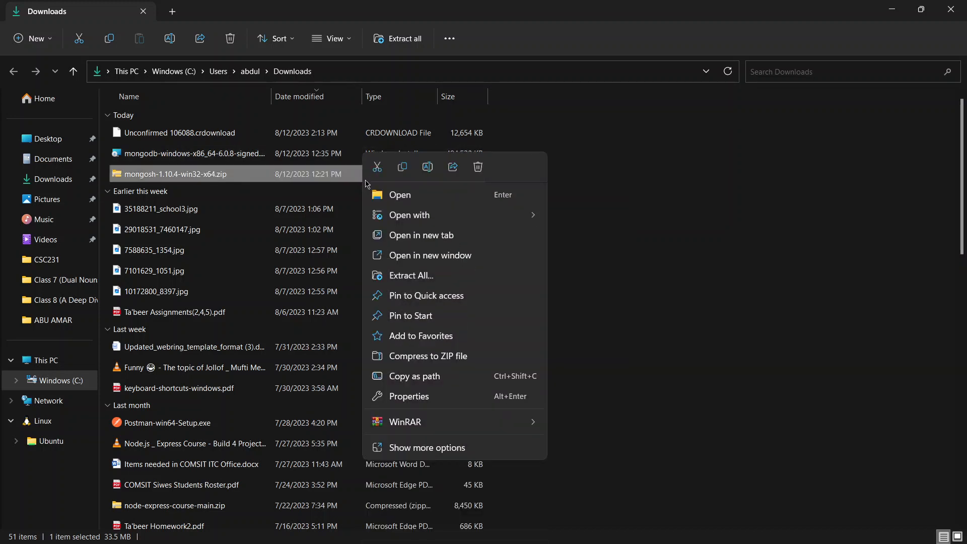
click(437, 271)
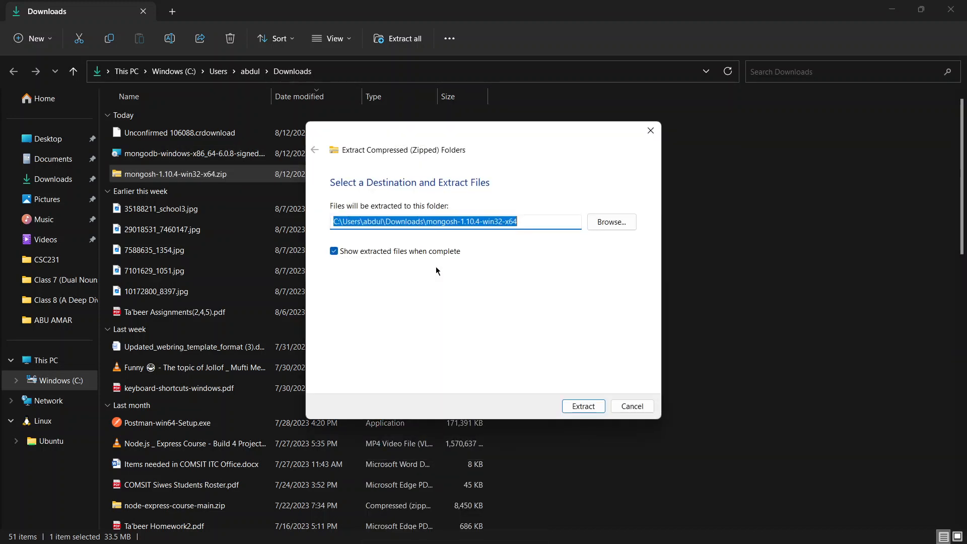
Choose C:\Program Files\MongoDB as the destination folder for the extracted mongosh files
click(607, 222)
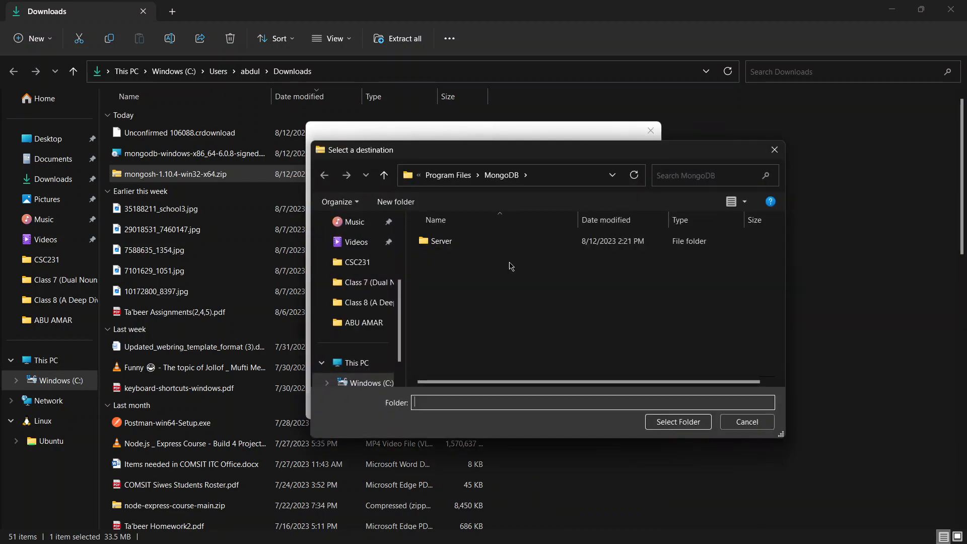
scroll(379, 330, down, 1)
scroll(379, 331, up, 2)
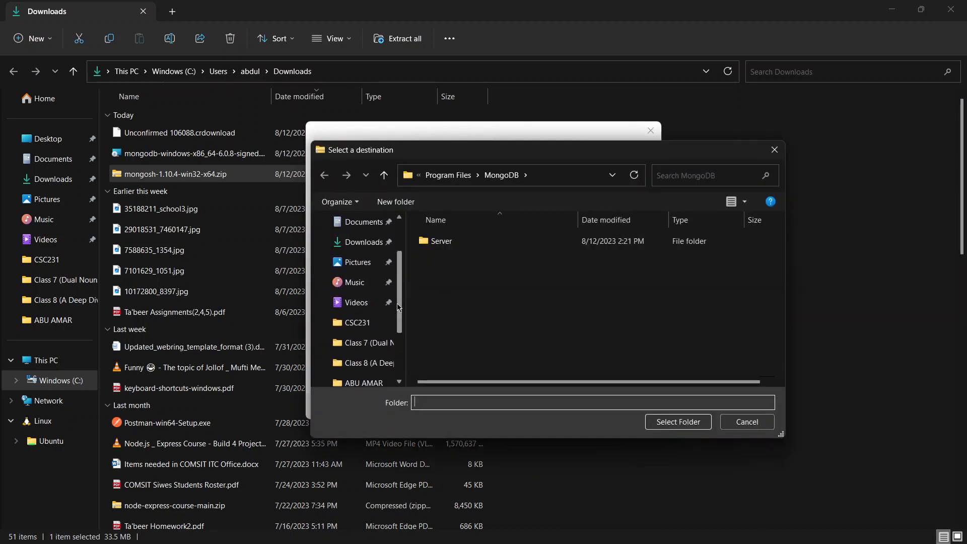
scroll(363, 342, down, 3)
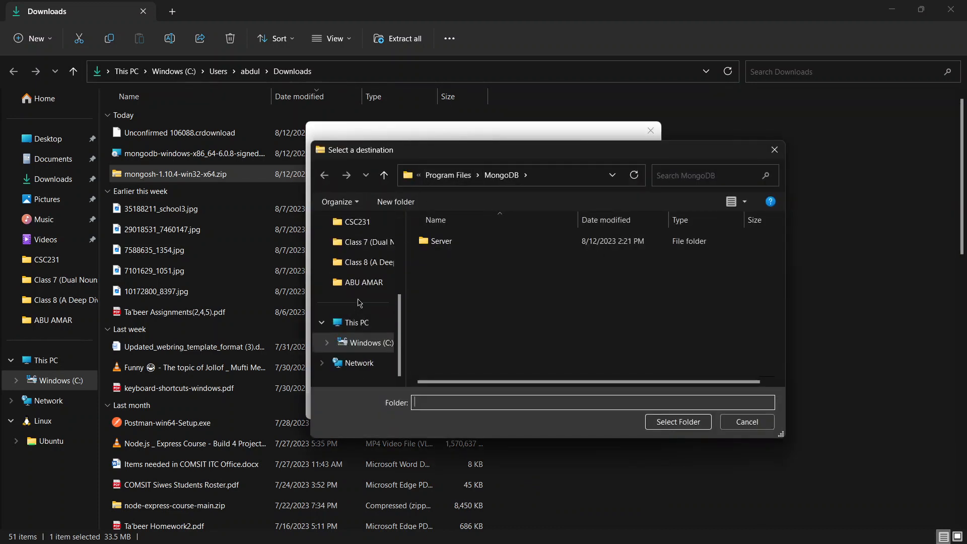
click(363, 351)
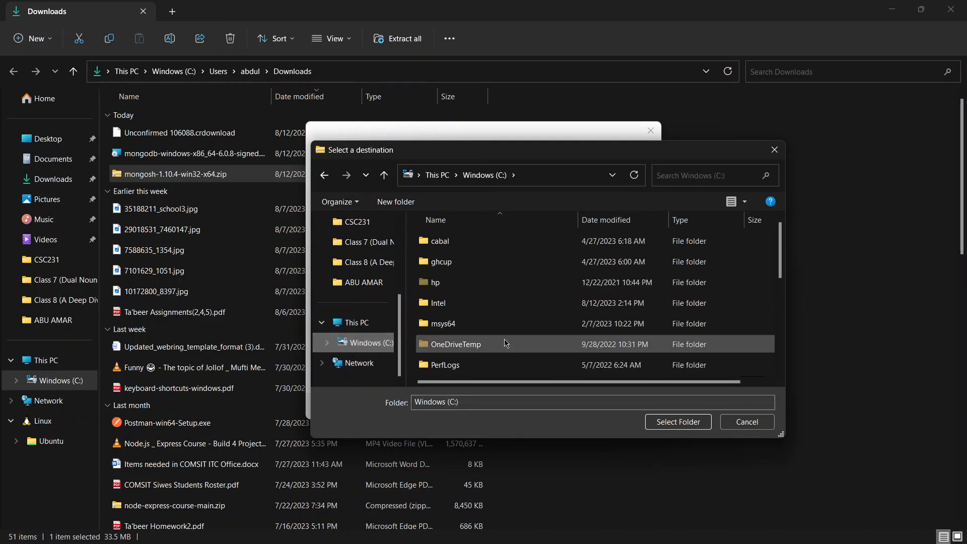
scroll(500, 330, down, 1)
click(496, 320)
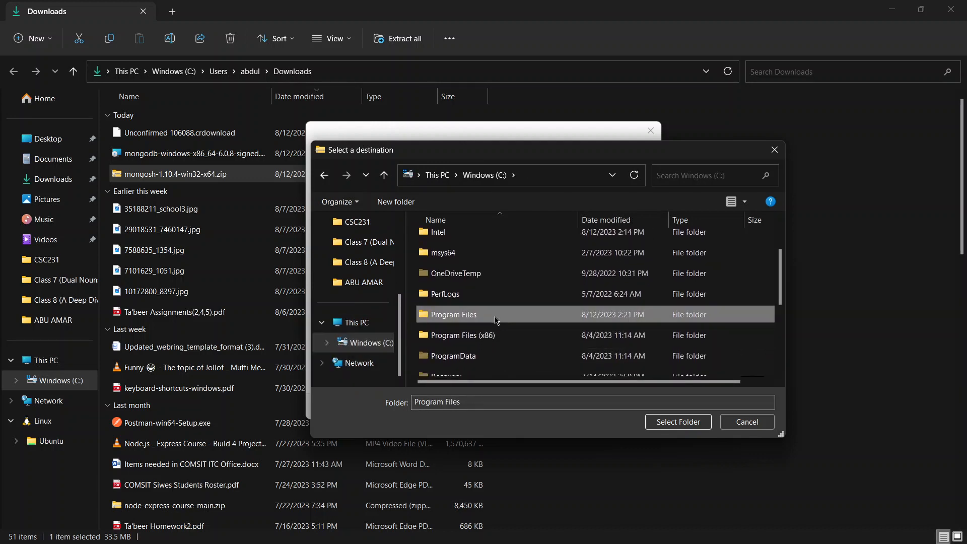
double_click(497, 317)
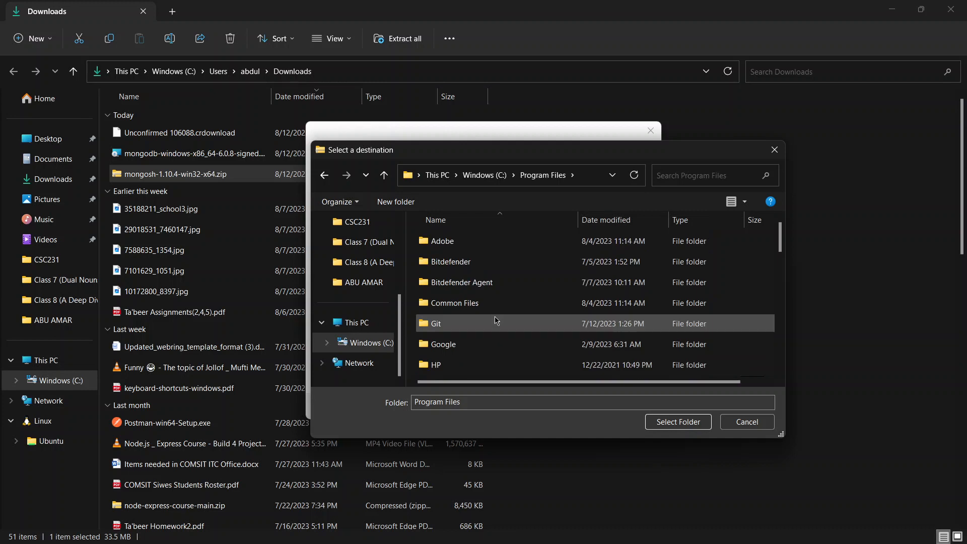
scroll(508, 353, down, 3)
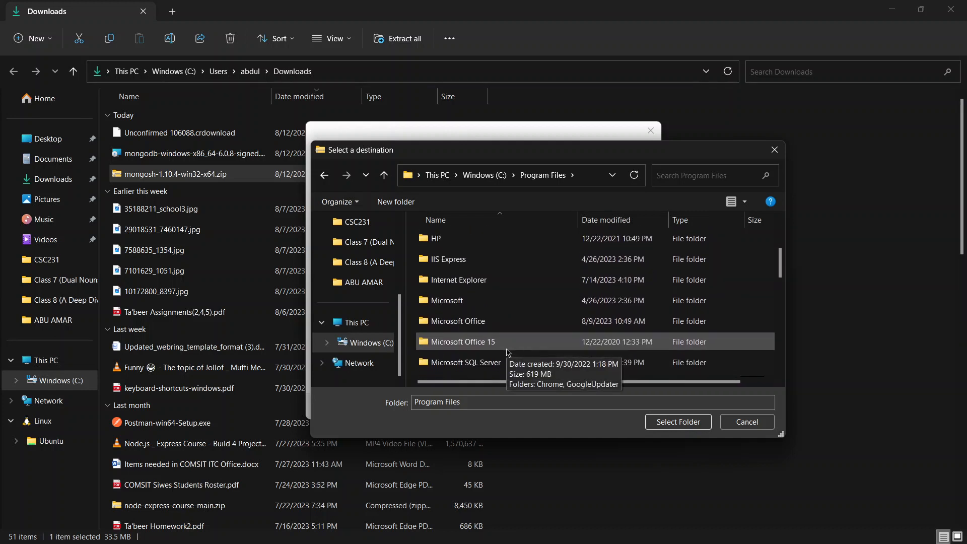
scroll(508, 352, down, 2)
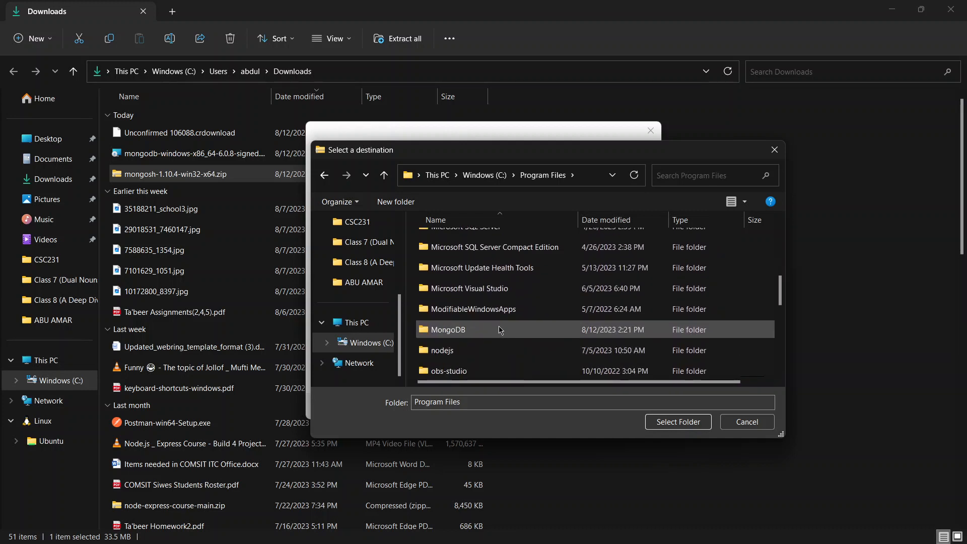
click(500, 330)
click(693, 426)
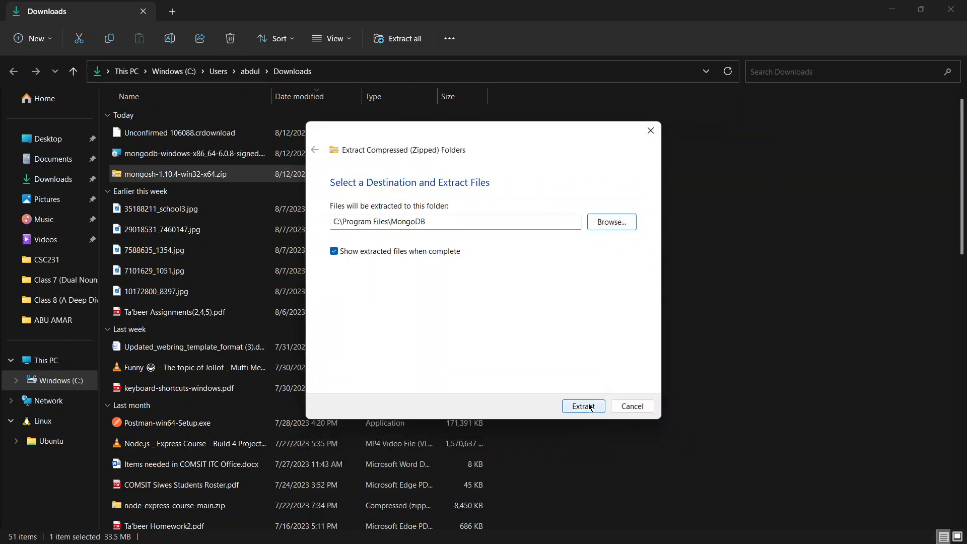
Extract the archive with administrator permission, and open the bin folder inside the extracted mongosh-1.10.4-win32-x64 folder
drag(470, 220, 356, 220)
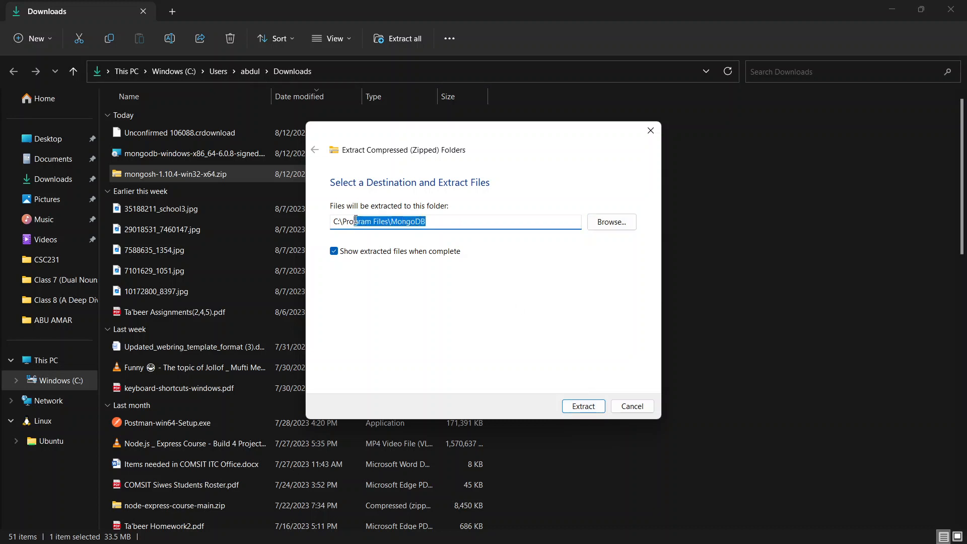
click(589, 412)
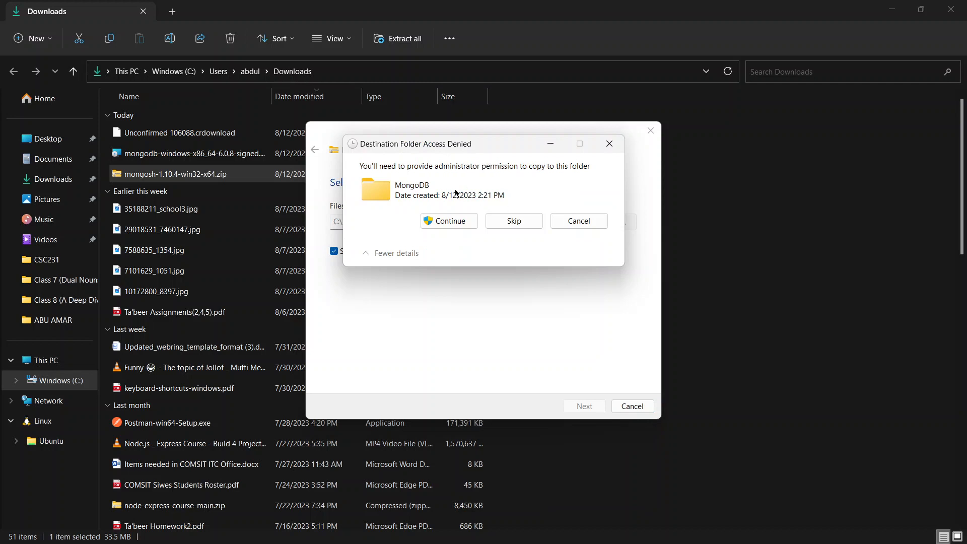
click(445, 222)
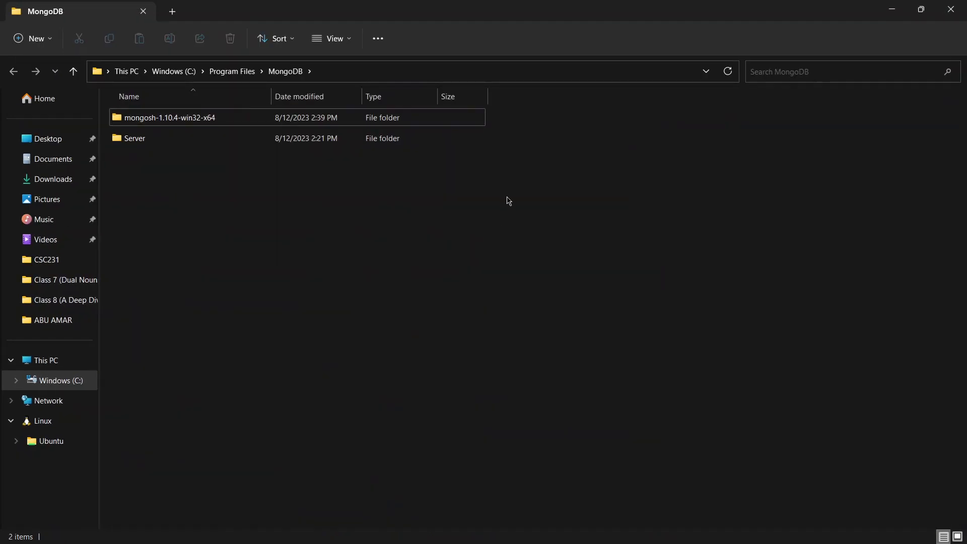
click(432, 125)
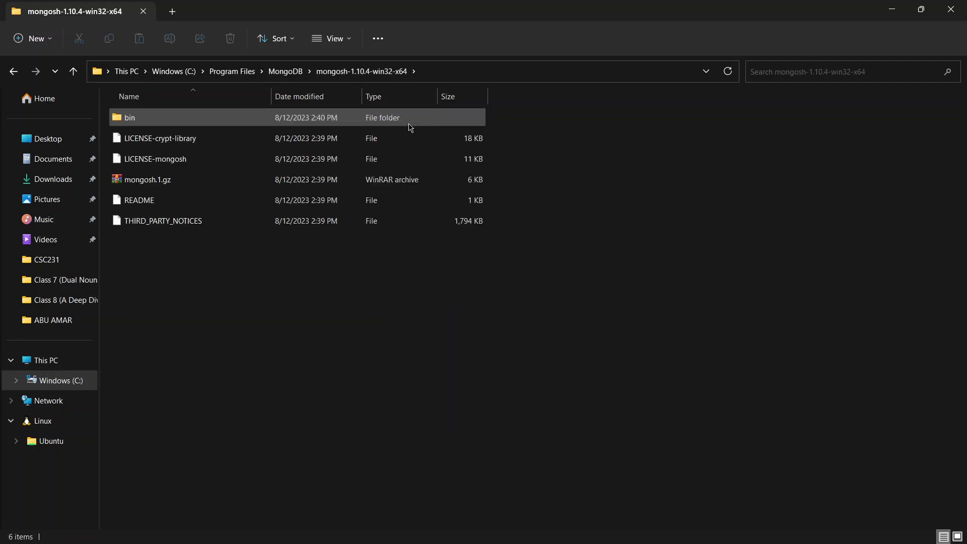
double_click(407, 127)
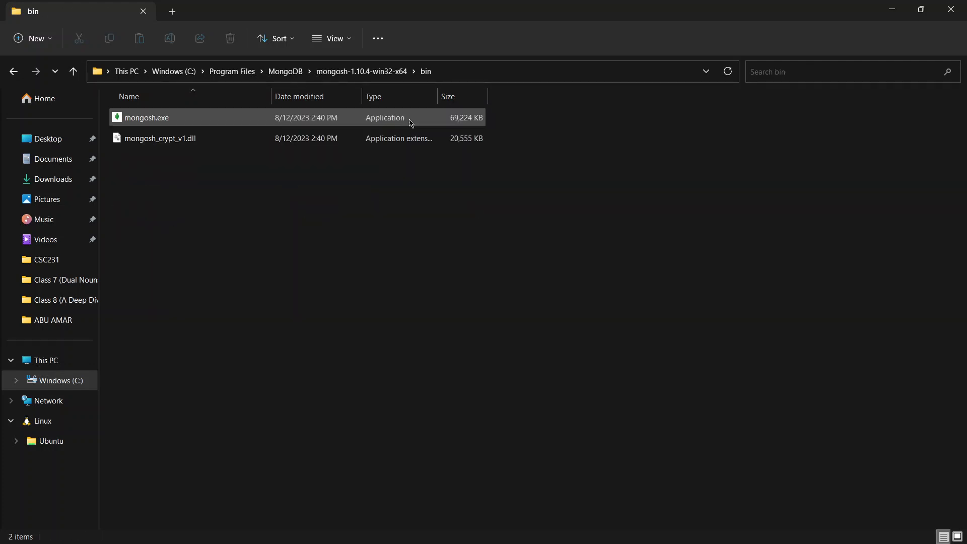
Copy the path of the mongosh bin folder and open the Environment Variables dialog of the system
click(461, 71)
key(ctrl+c)
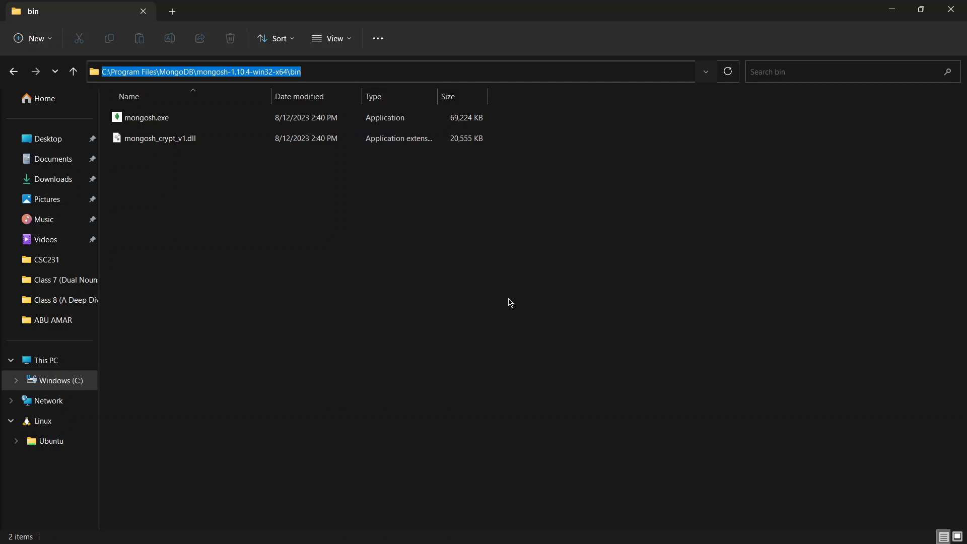
key(super+s)
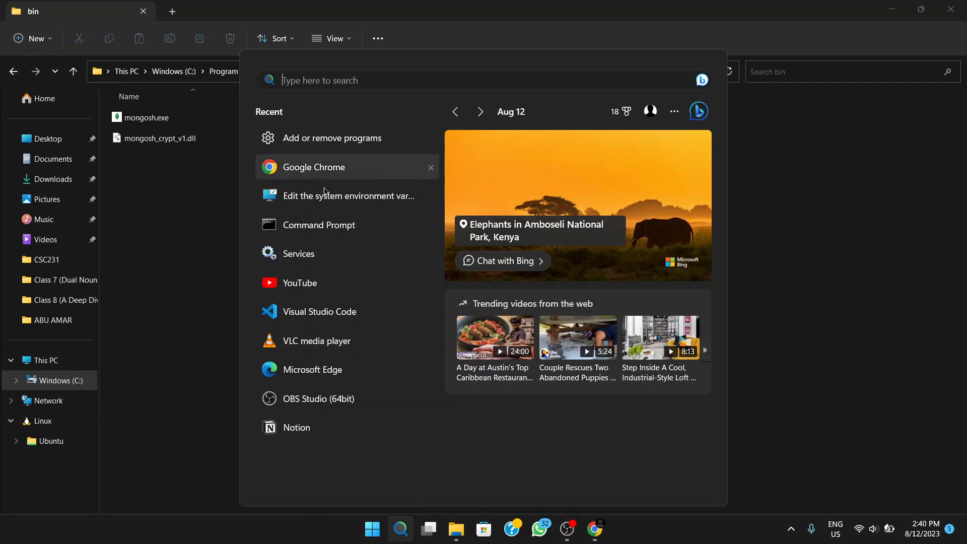
text(eb)
key(BackSpace)
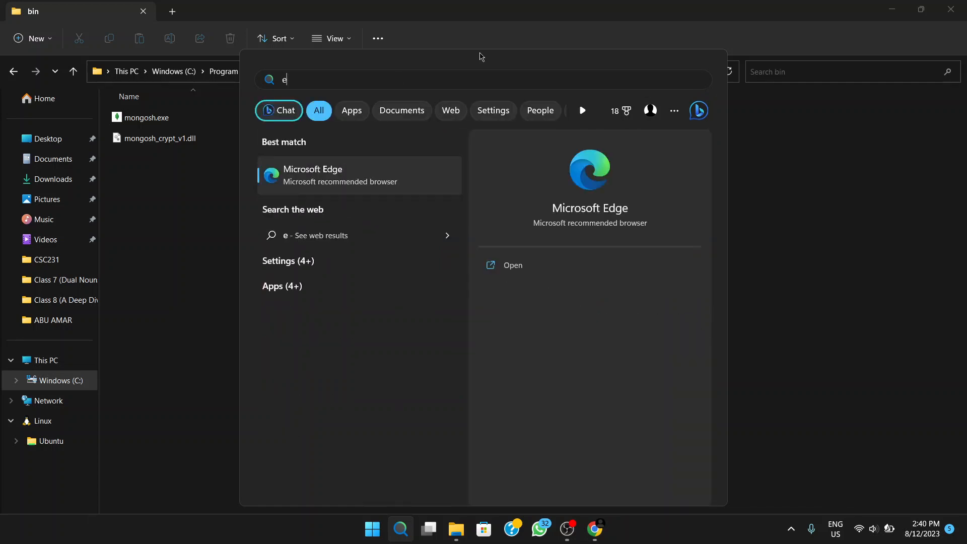
text(nvir)
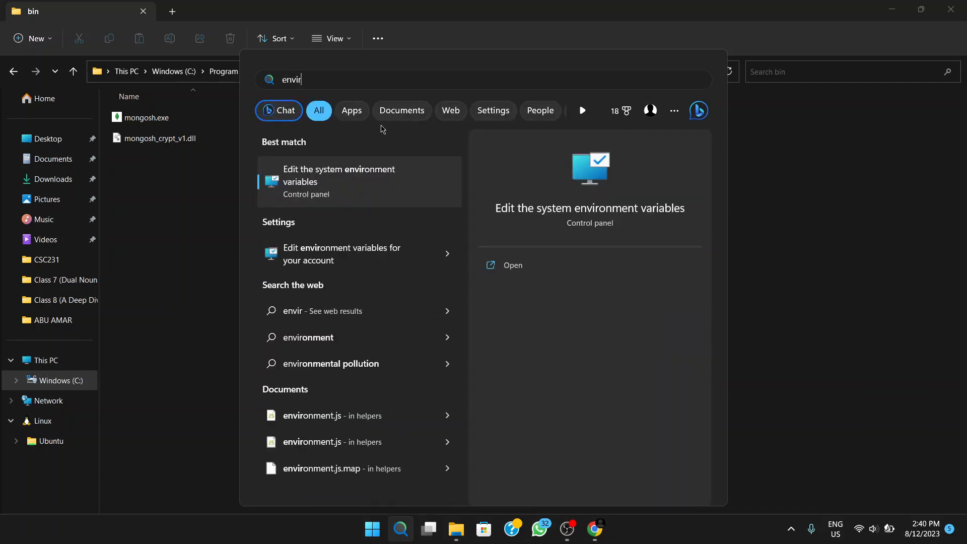
click(351, 181)
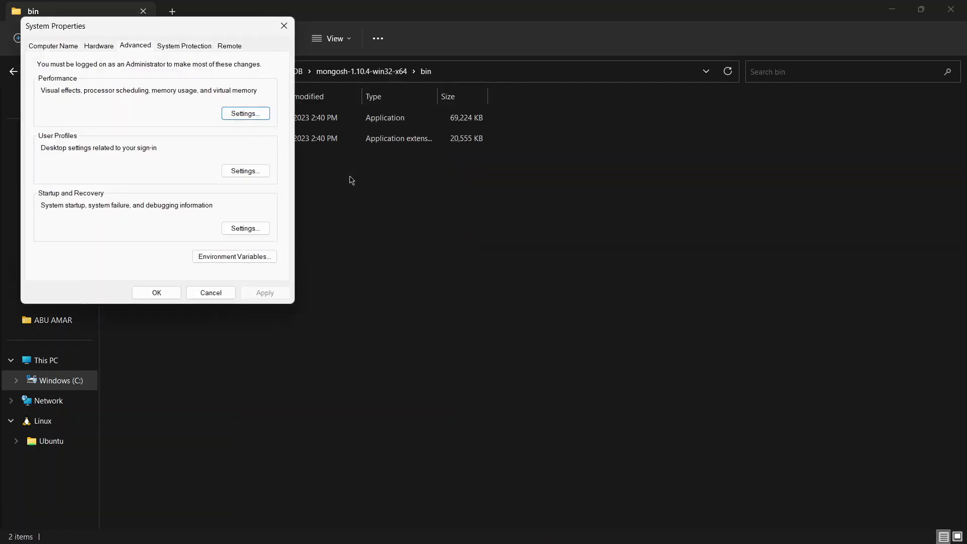
click(237, 260)
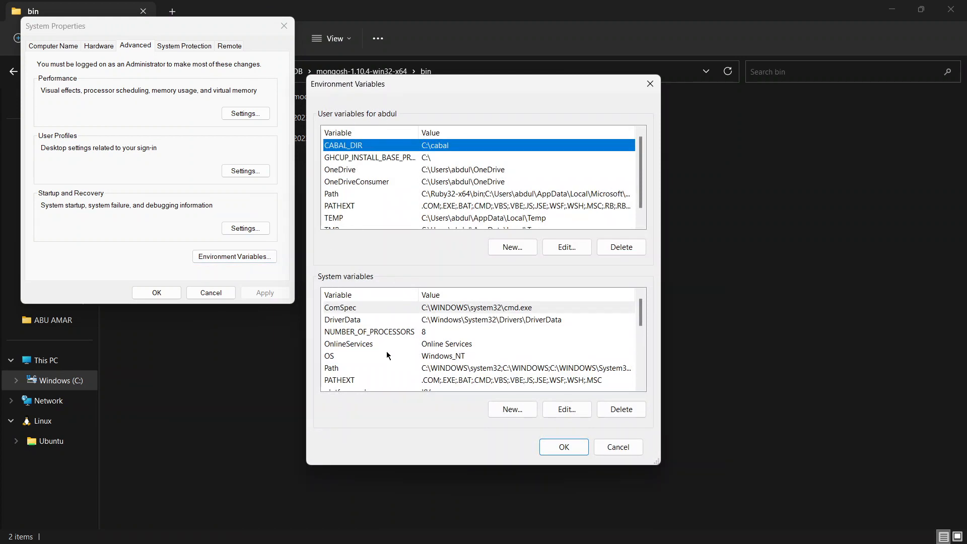
Enter C:\Program Files\MongoDB\mongosh-1.10.4-win32-x64\bin as a new entry in the system Path variable and discard the edit
click(363, 369)
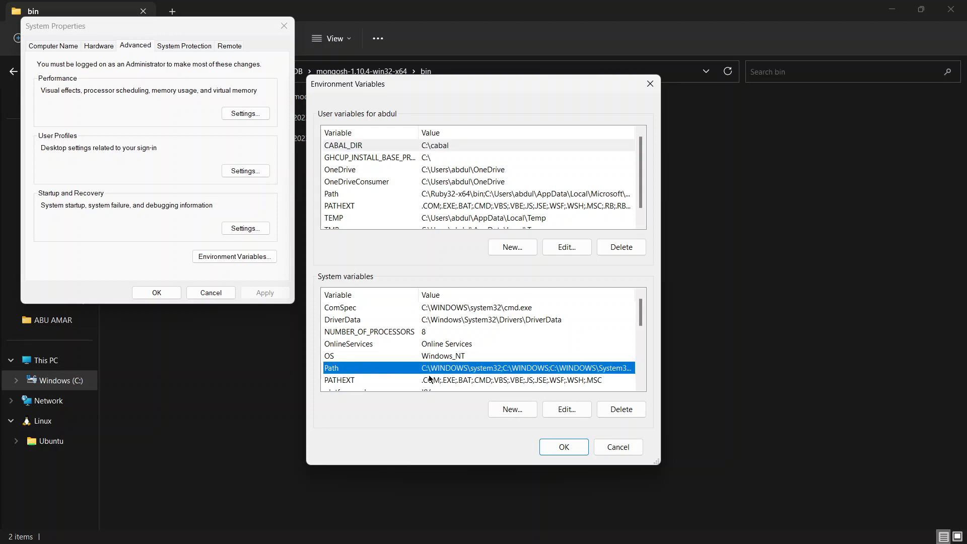
click(566, 408)
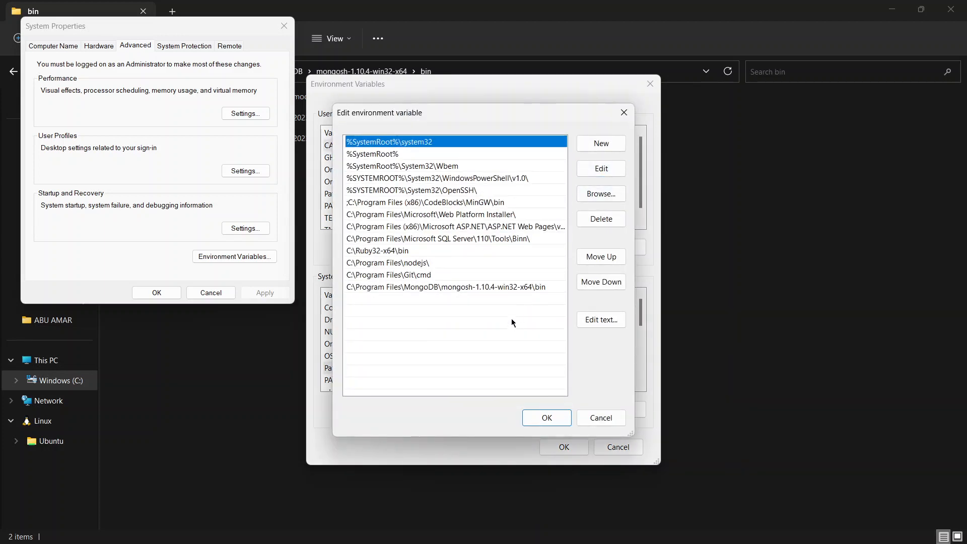
click(603, 145)
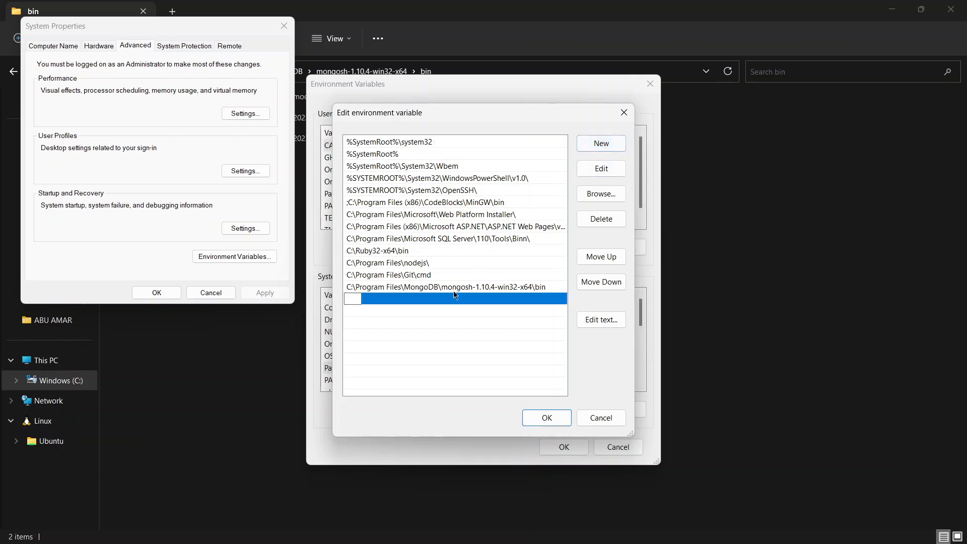
key(ctrl+v)
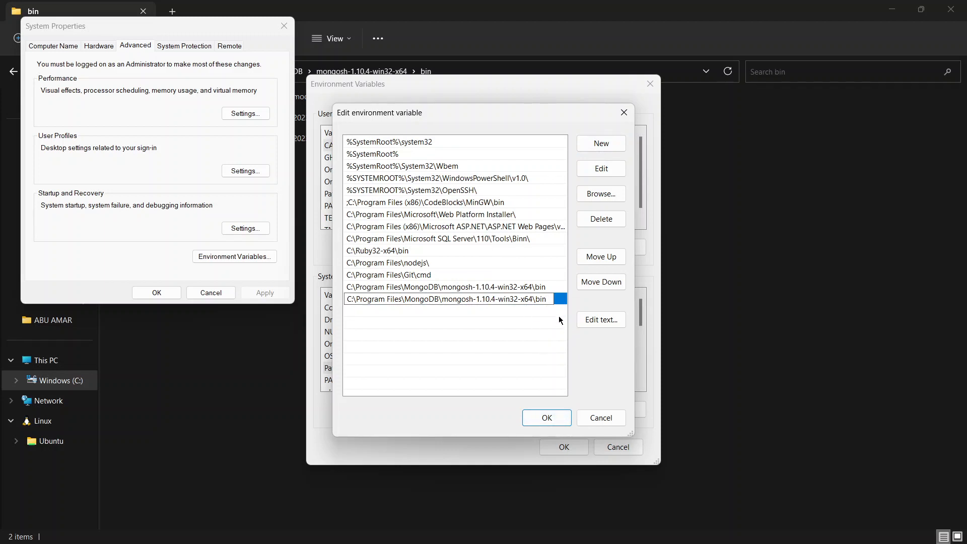
click(588, 416)
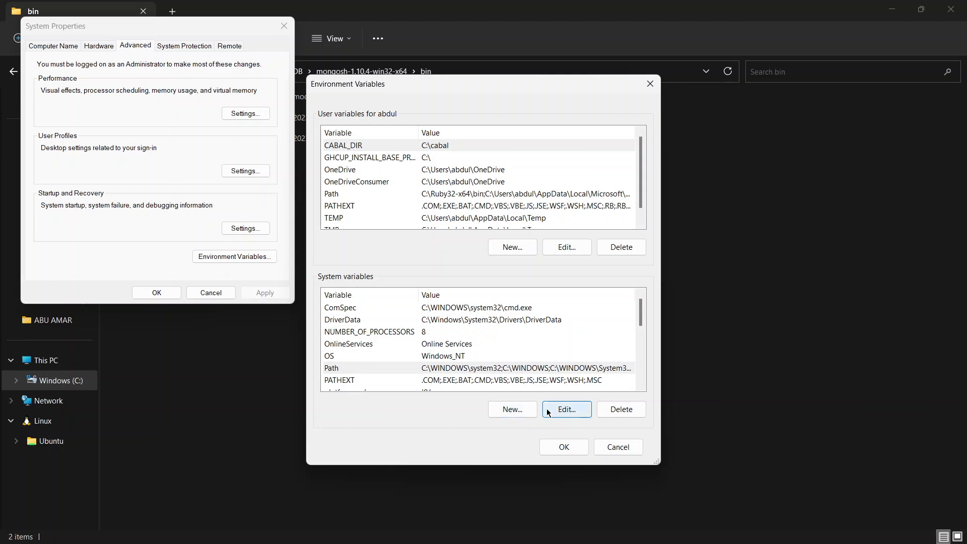
Reopen the system Path variable for editing and select its existing mongosh-1.10.4-win32-x64\bin entry
click(521, 410)
key(Escape)
click(508, 368)
double_click(508, 368)
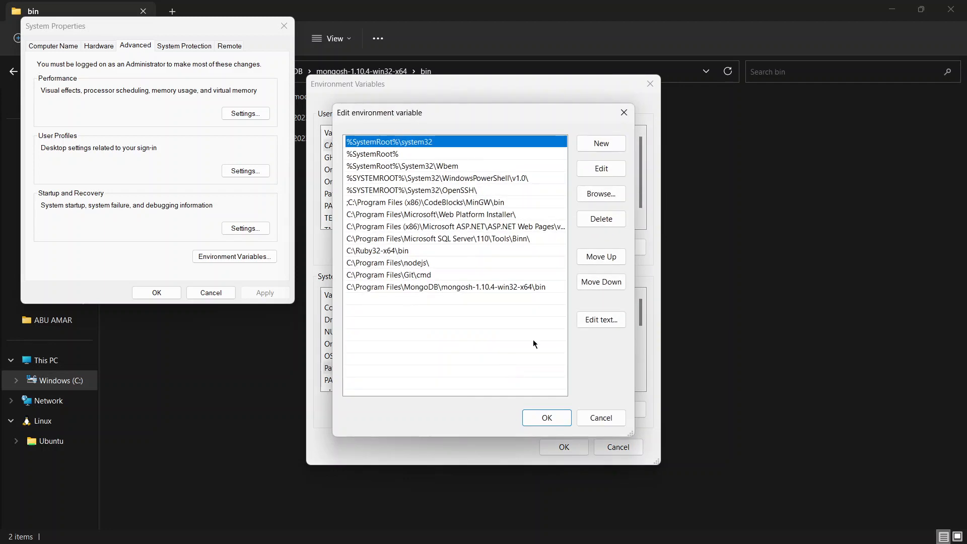
click(528, 290)
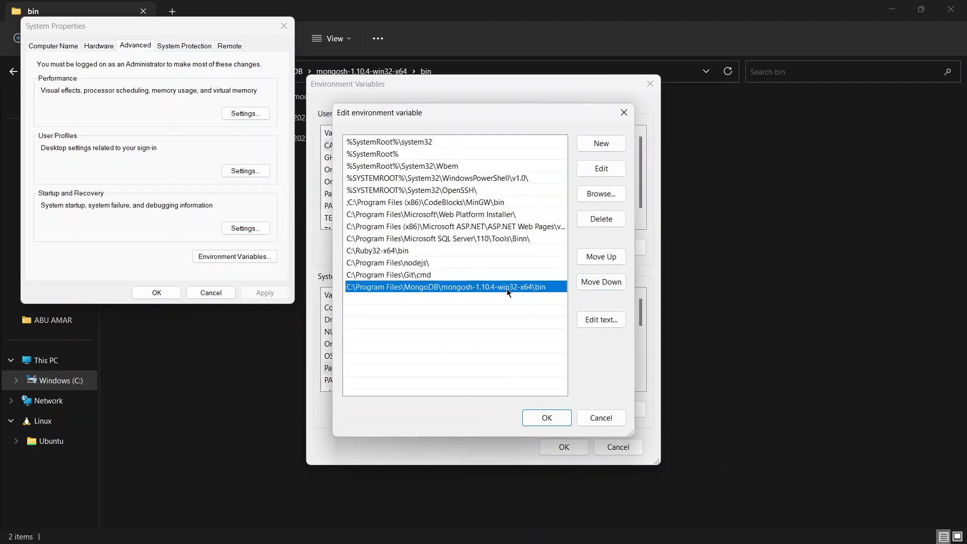
Accept the Path entries and close the Environment Variables and System Properties dialogs with confirmation
click(554, 417)
click(558, 446)
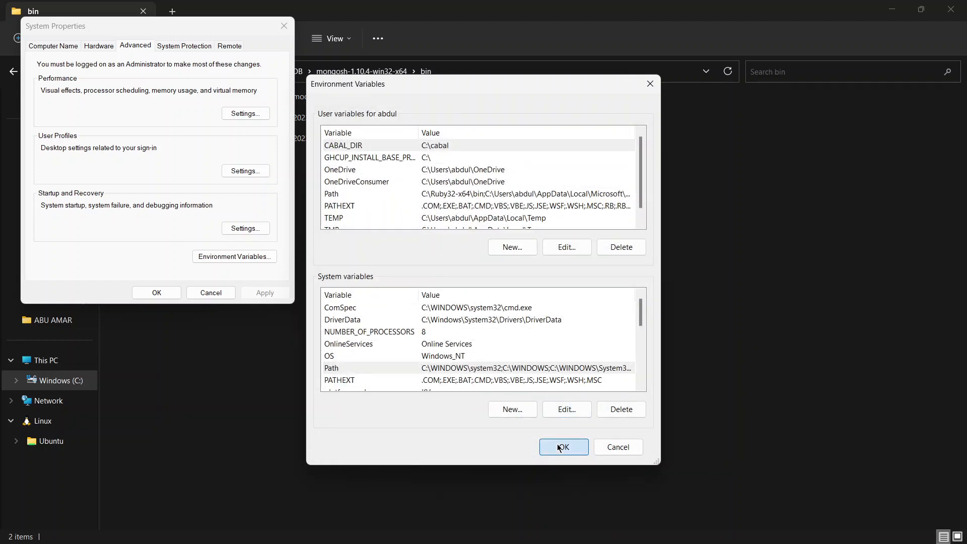
click(558, 447)
mouse_move(554, 542)
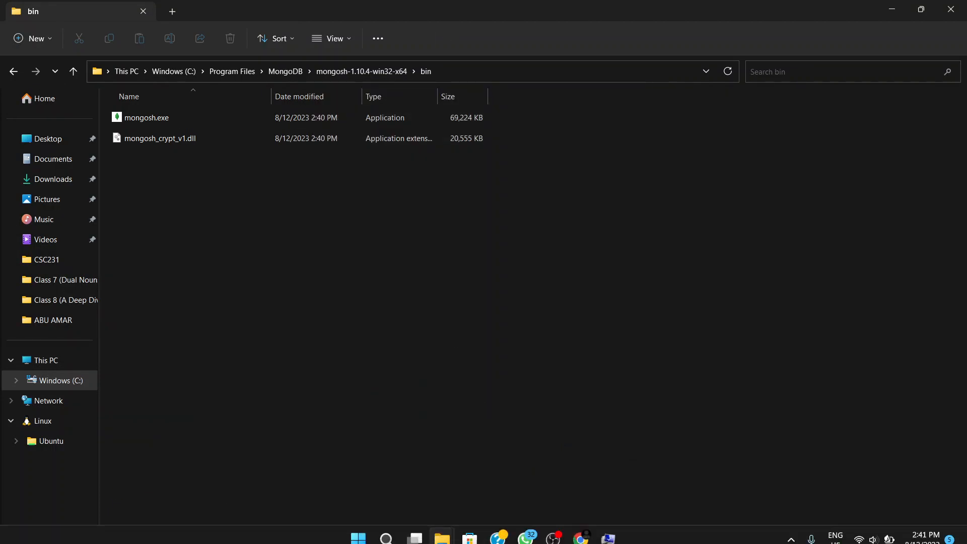
click(613, 535)
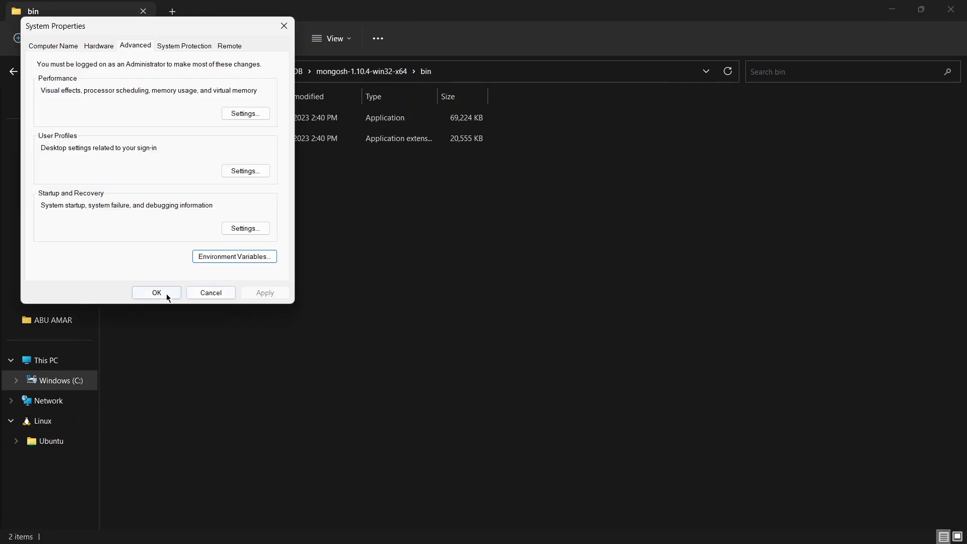
click(139, 292)
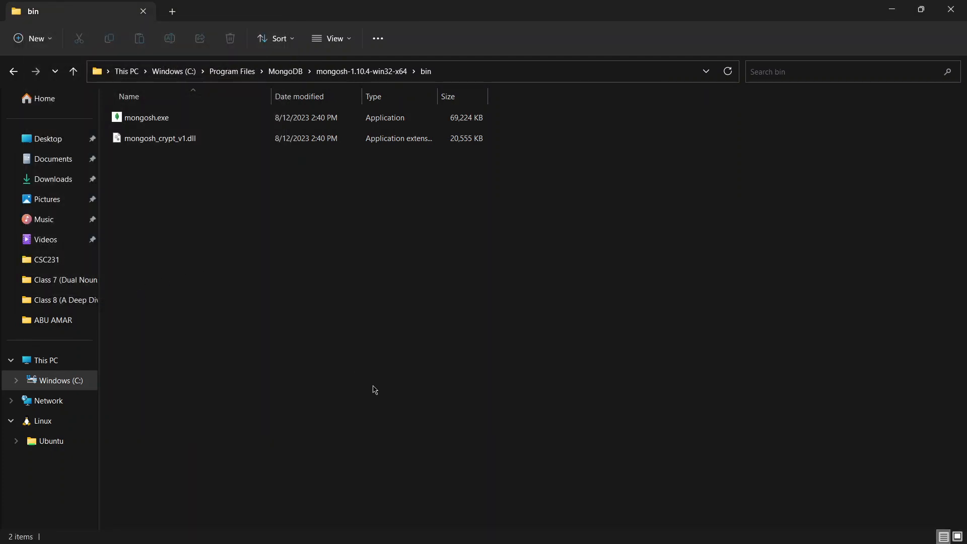
Open a Command Prompt and start the MongoDB Shell with the mongosh command
key(super+s)
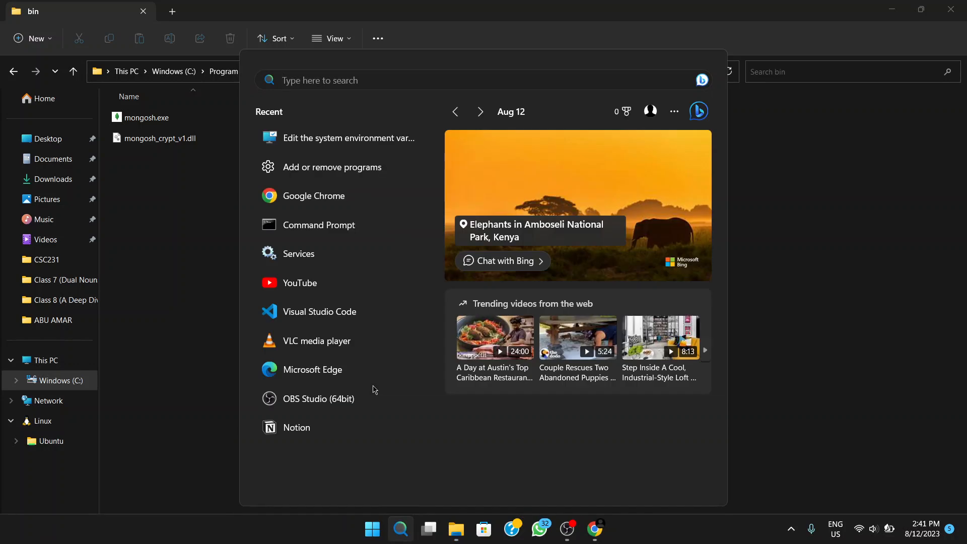
text(cmd)
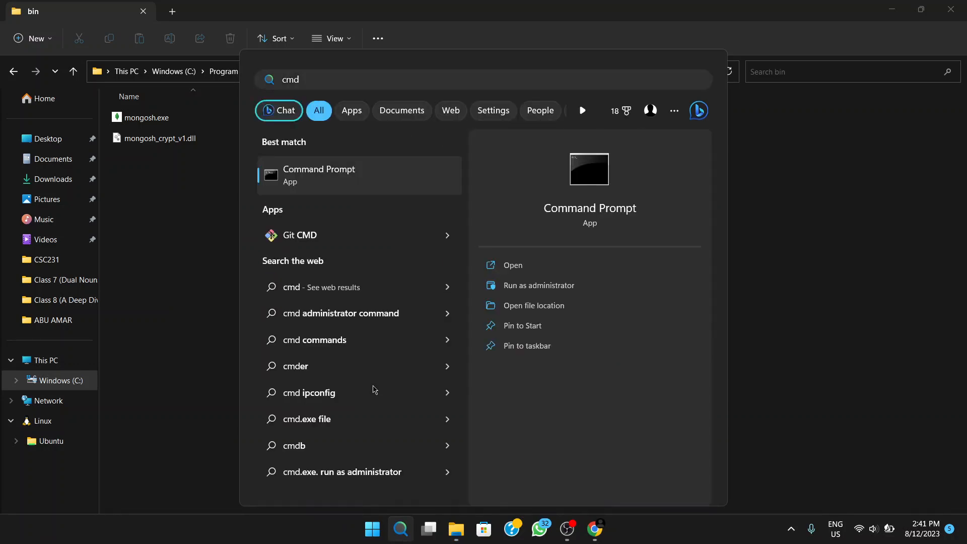
key(Return)
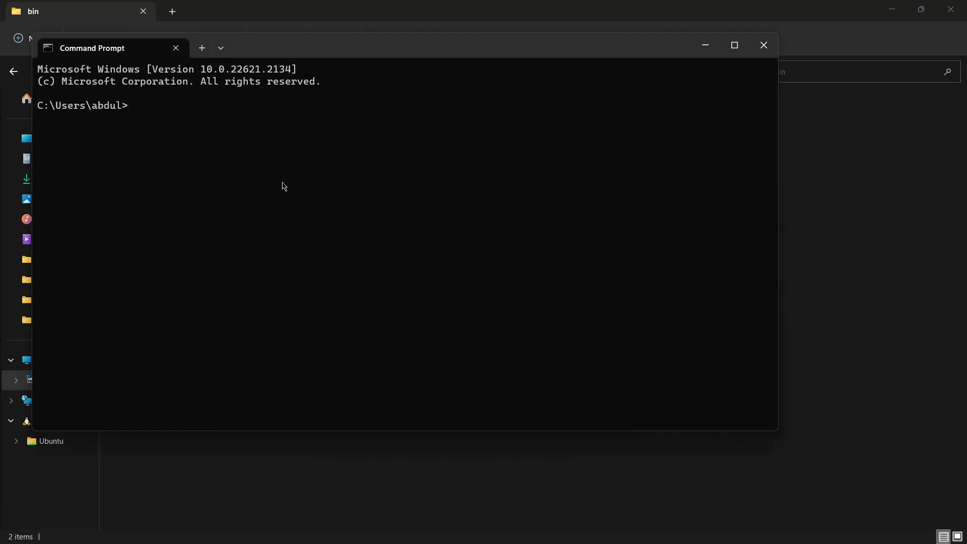
text(mongosh)
key(Return)
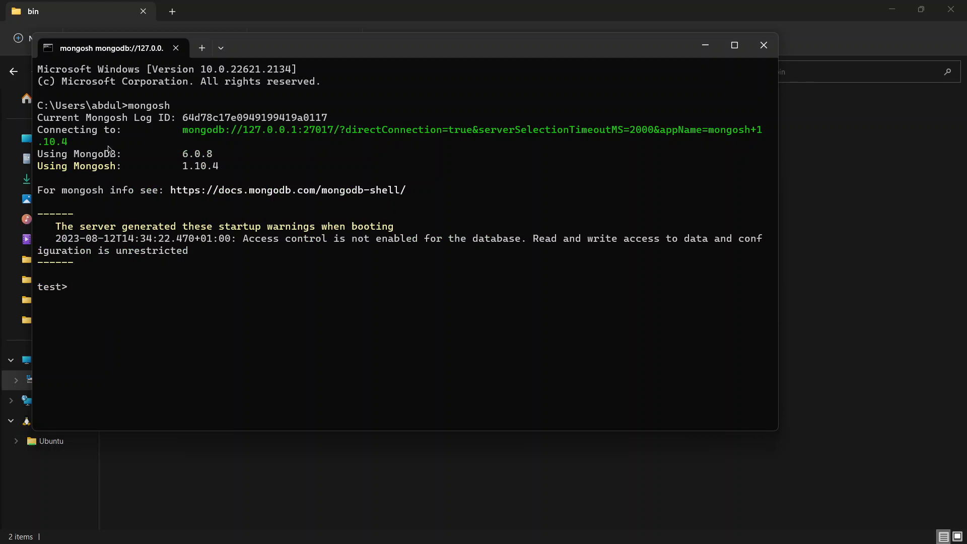
Highlight the connection string in the shell output and list the databases with show dbs
drag(178, 127, 97, 142)
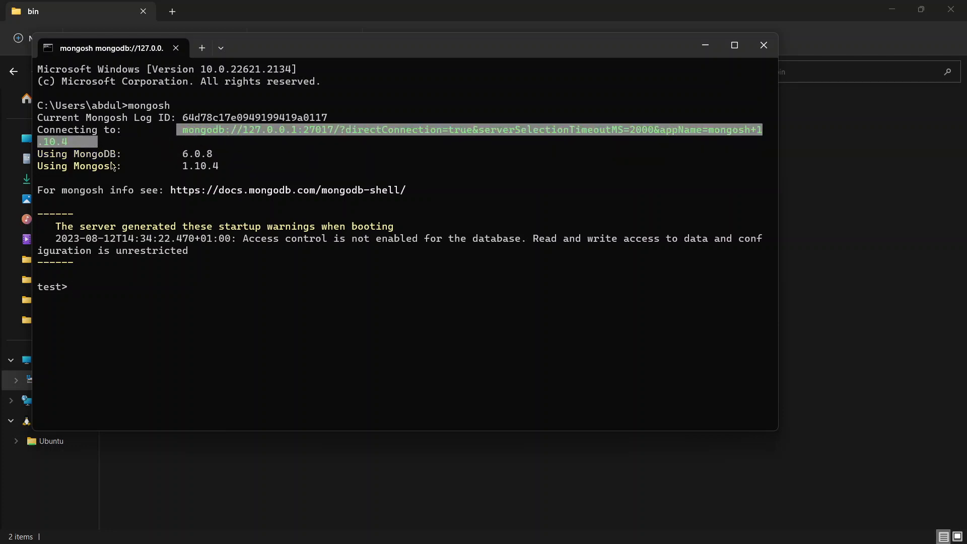
click(150, 308)
text(show)
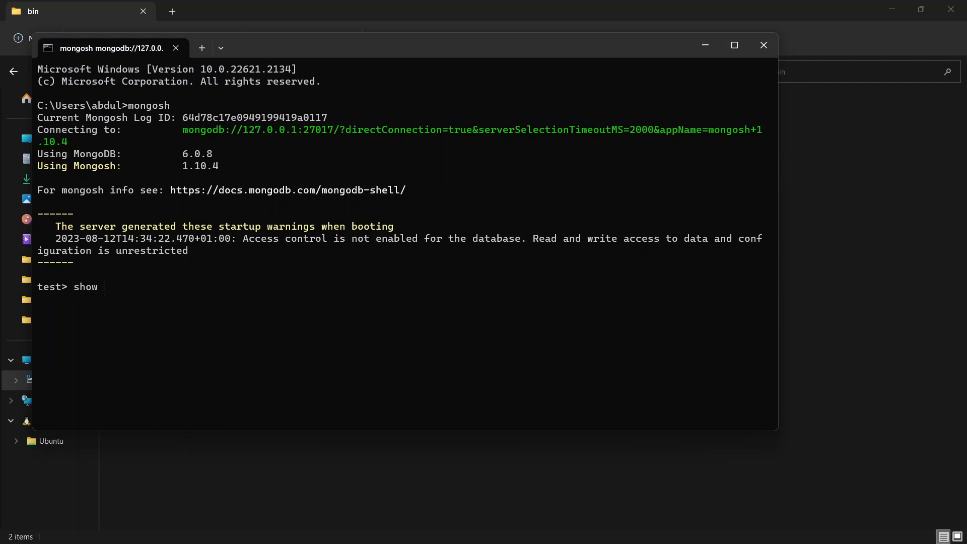
text( dbs)
key(Return)
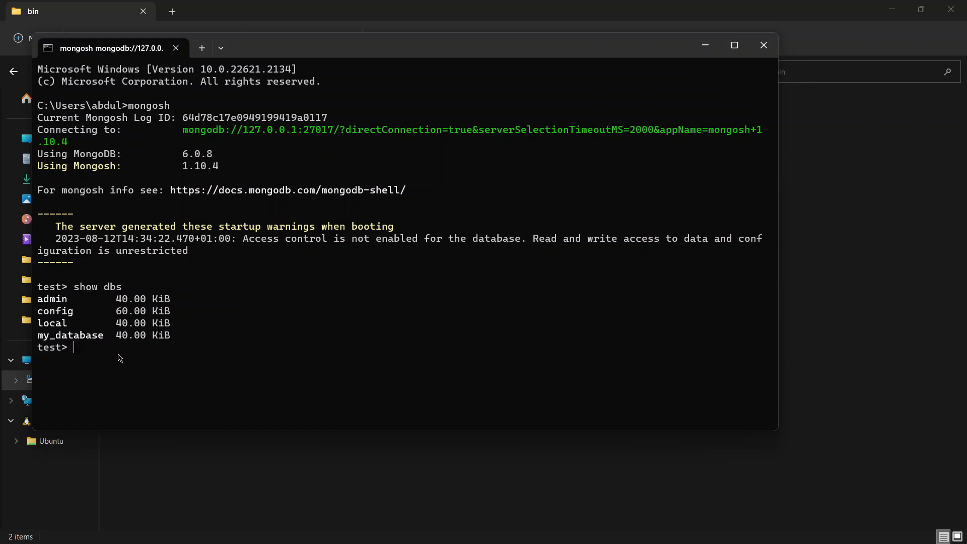
Switch the shell to a new database with the command use task_manager
text(use taask)
key(BackSpace)
key(BackSpace)
key(BackSpace)
text(sk_manager)
drag(99, 350, 169, 352)
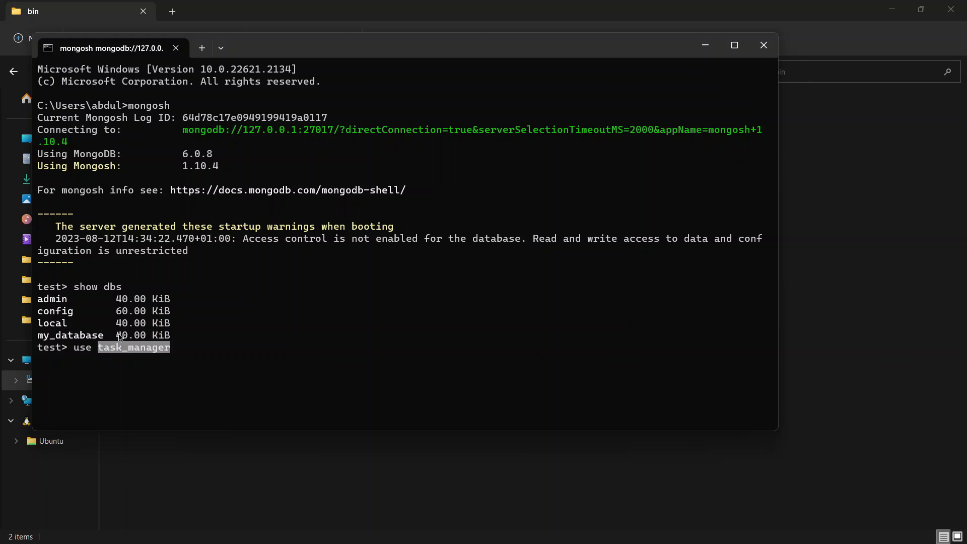
click(204, 363)
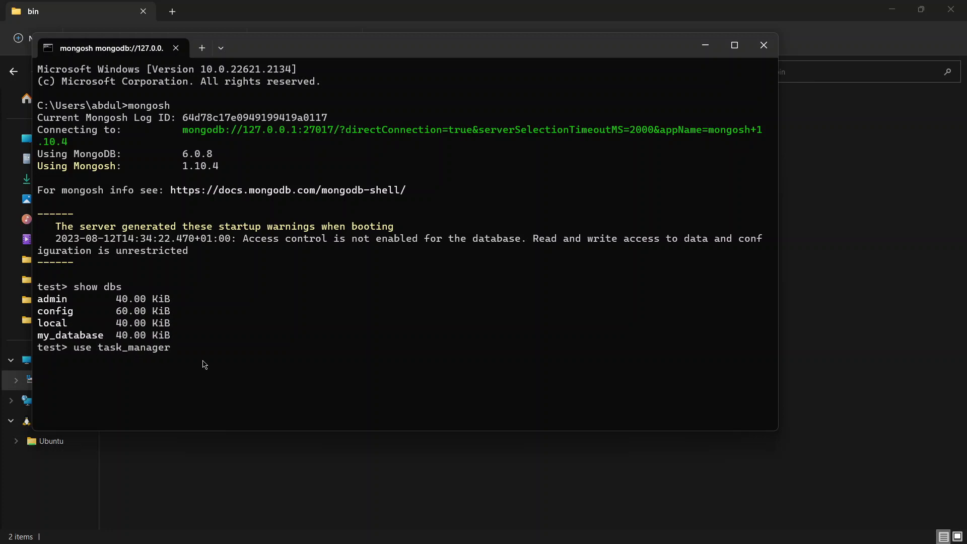
key(Return)
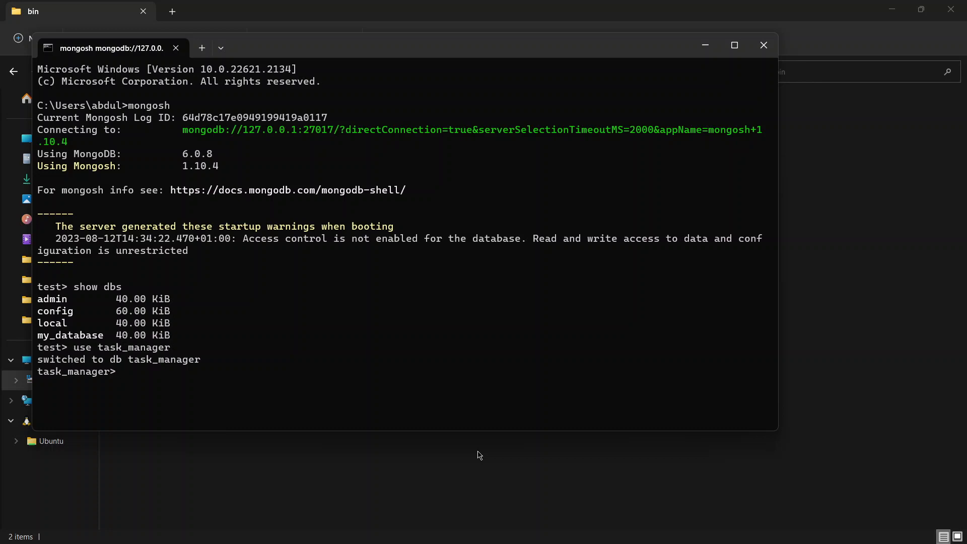
mouse_move(595, 542)
click(553, 528)
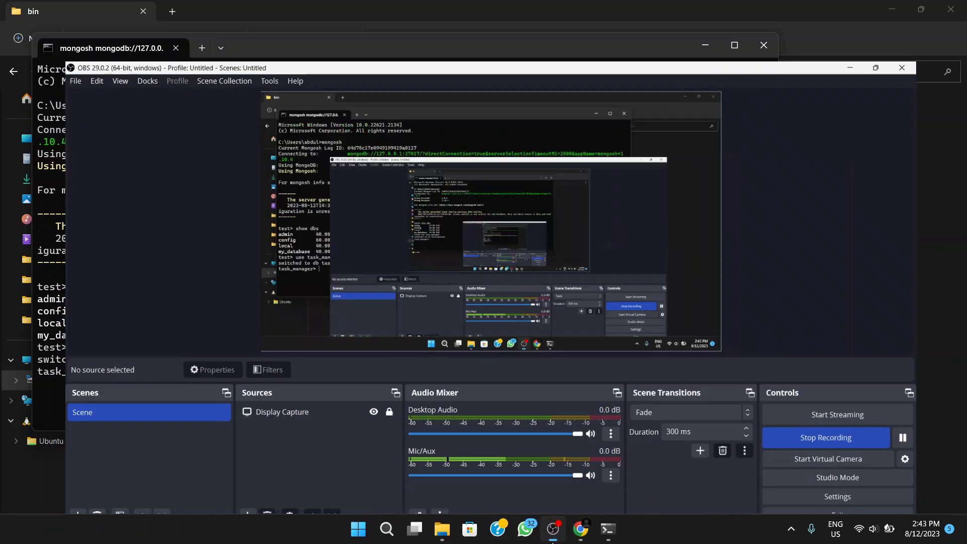